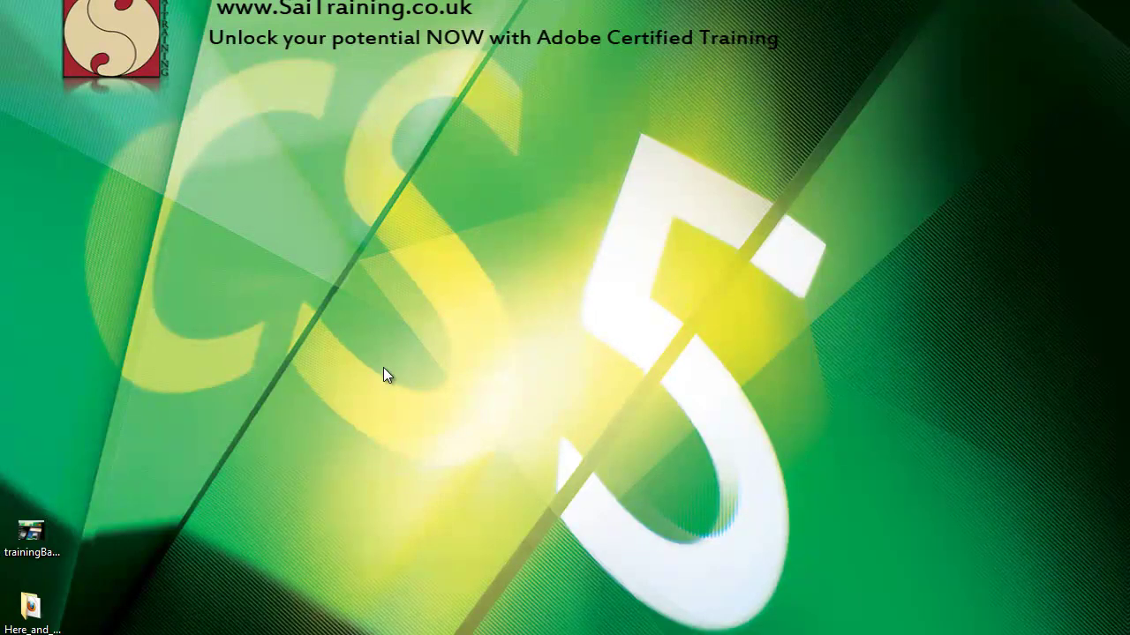
- Examine the Here_and_Back folder on the desktop and its images subfolder, and close the folder window
{"action": "double_click", "coordinate": [26, 609]}
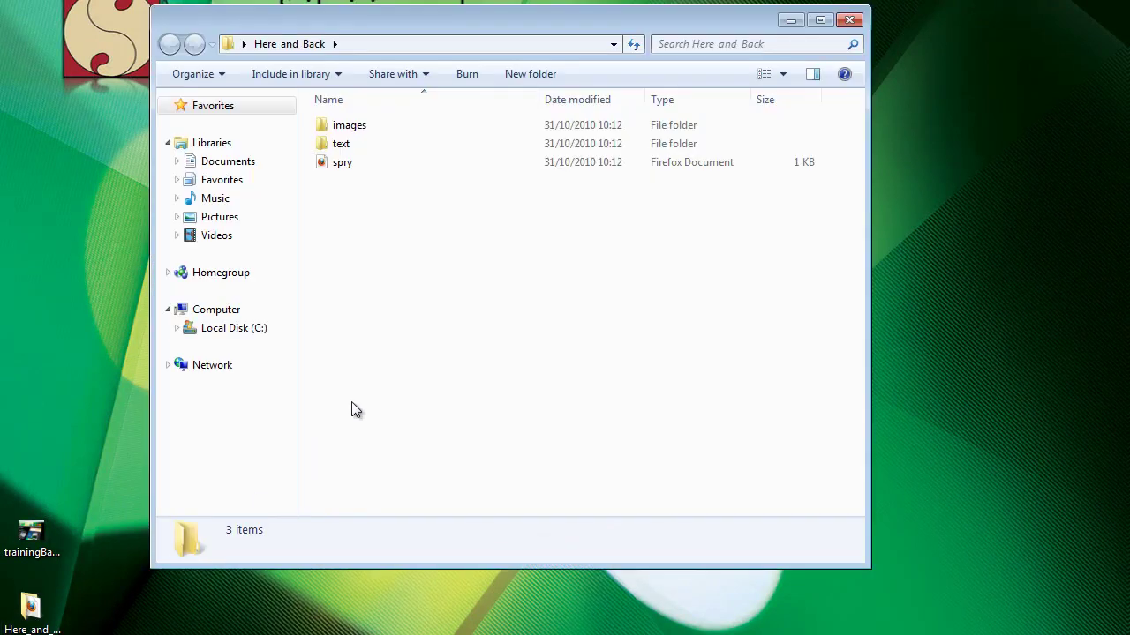
{"action": "double_click", "coordinate": [351, 126]}
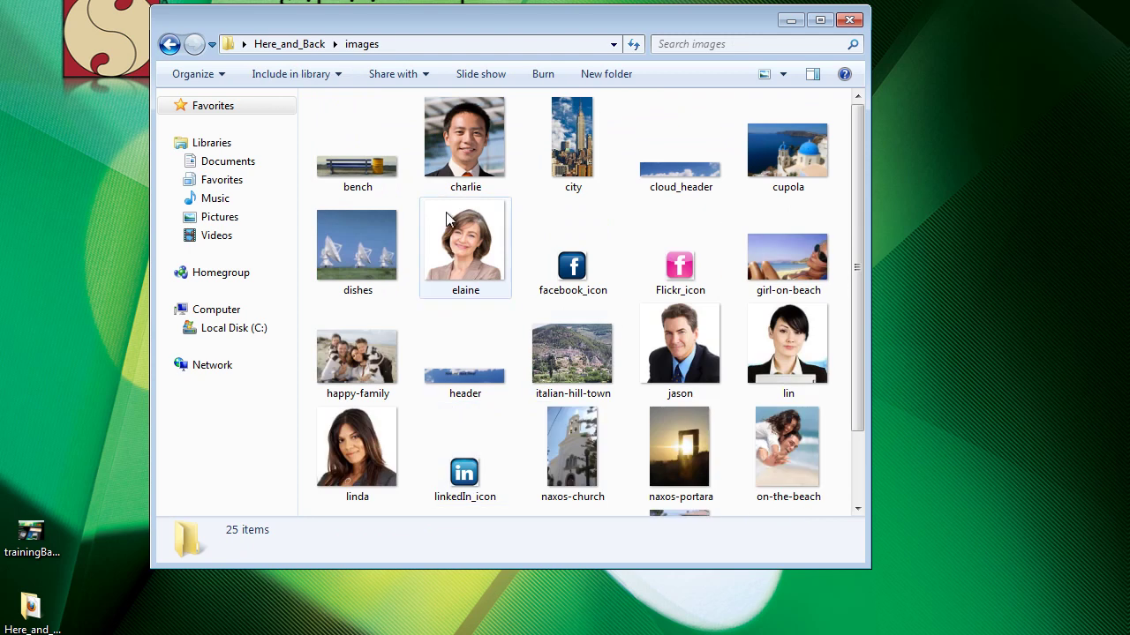
{"action": "left_click", "coordinate": [309, 45]}
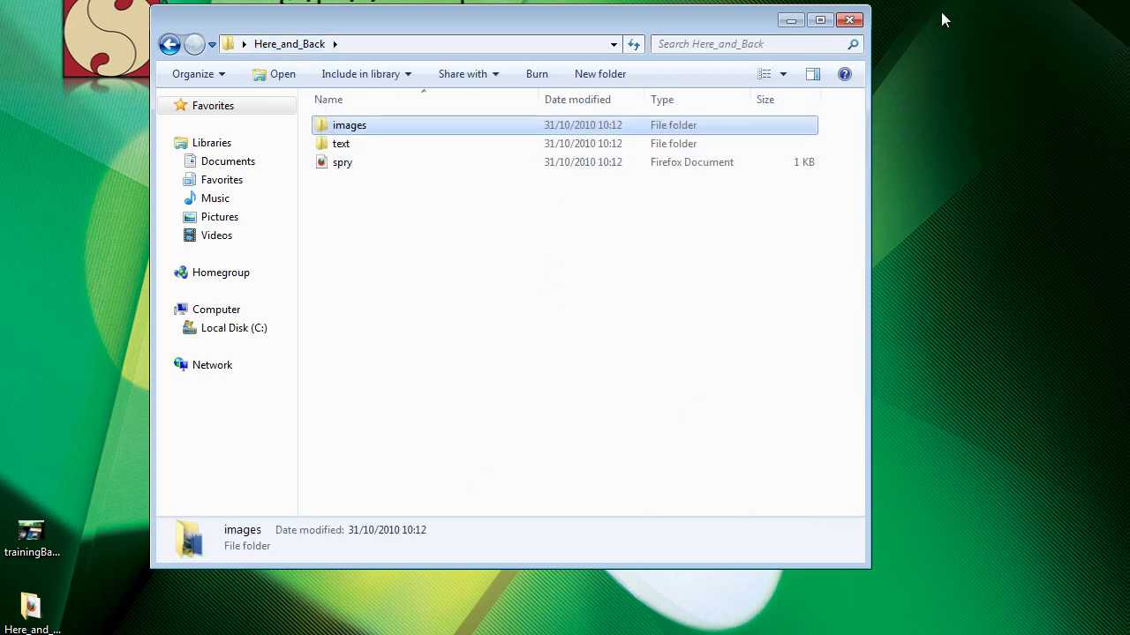
{"action": "left_click", "coordinate": [907, 16]}
{"action": "left_click", "coordinate": [849, 20]}
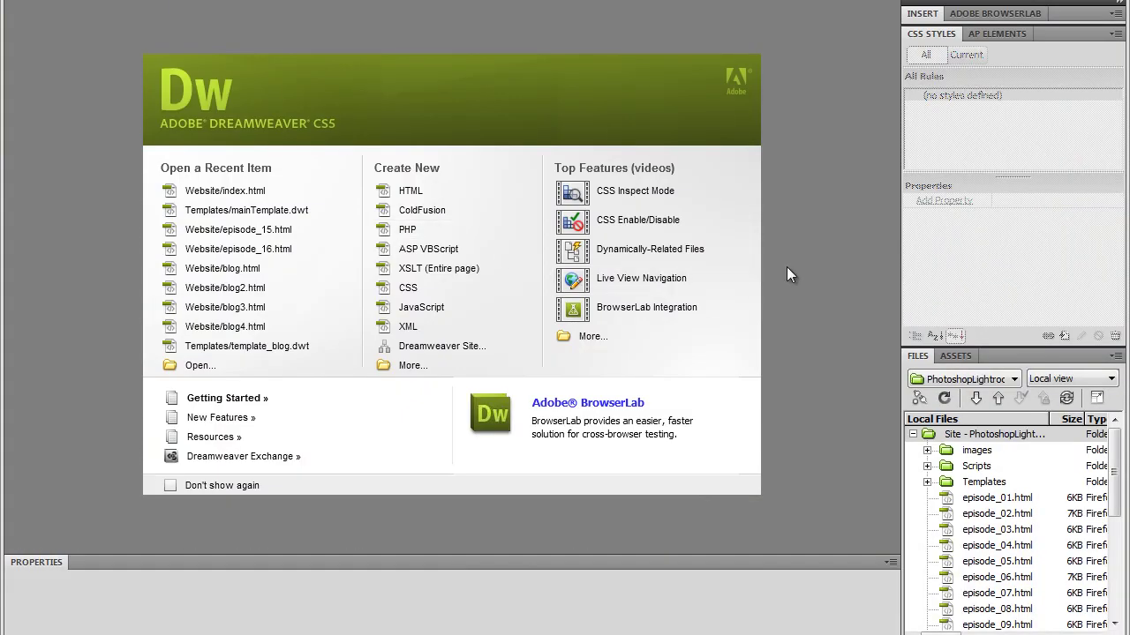
- Create a new Dreamweaver site named Here and Back, using the desktop's Here_and_Back folder as the local site folder
{"action": "left_click", "coordinate": [448, 346]}
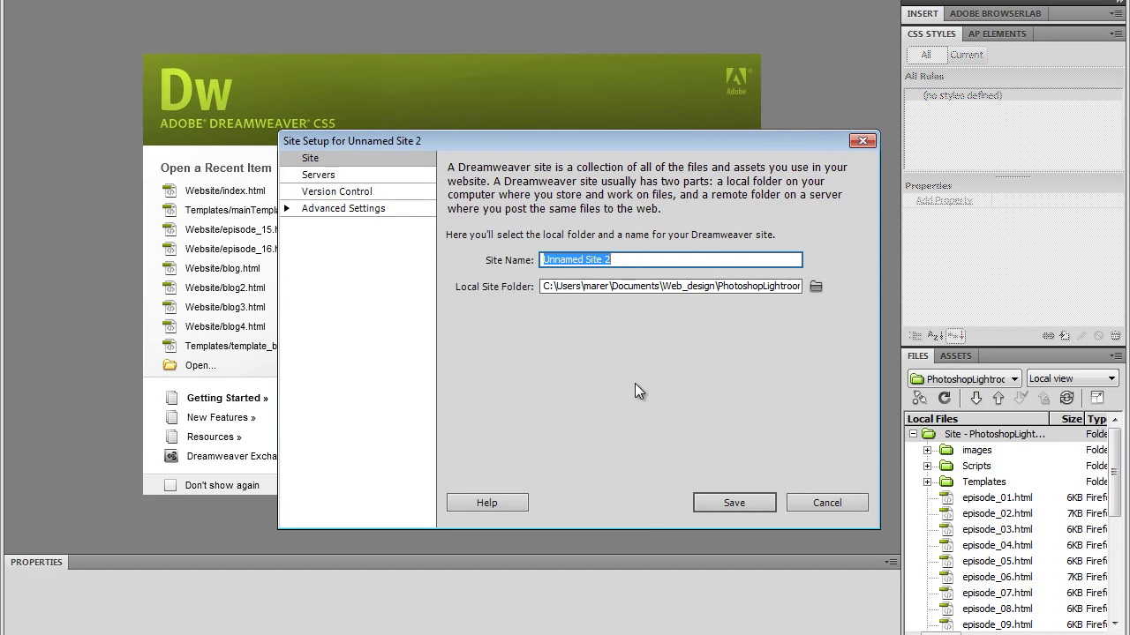
{"action": "type", "text": "H"}
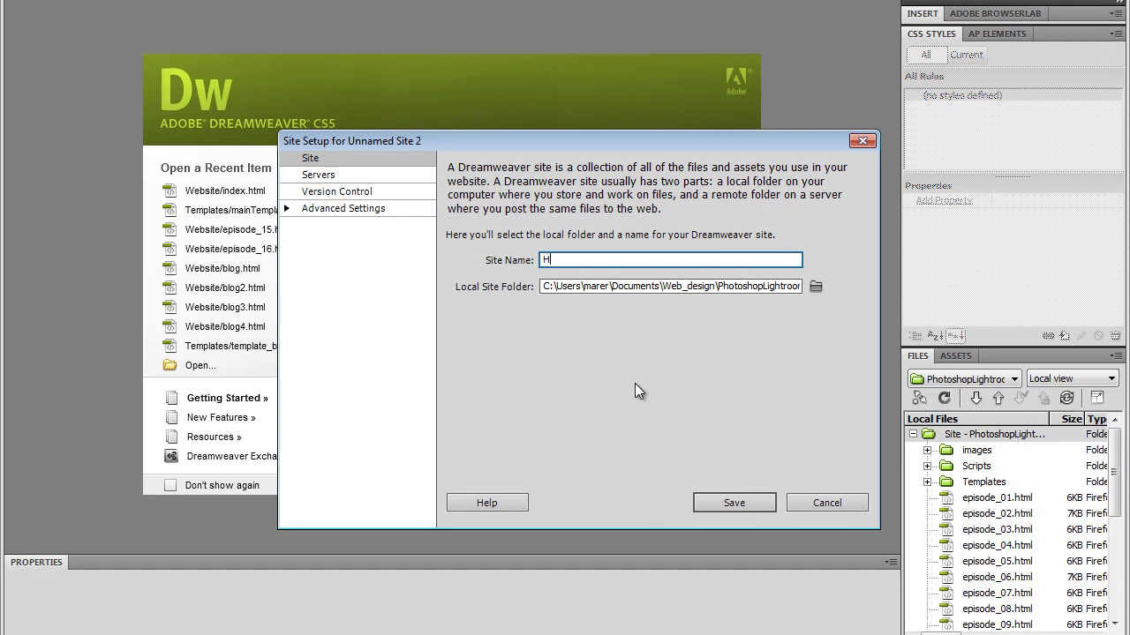
{"action": "type", "text": "ere and Back"}
{"action": "left_click", "coordinate": [816, 287]}
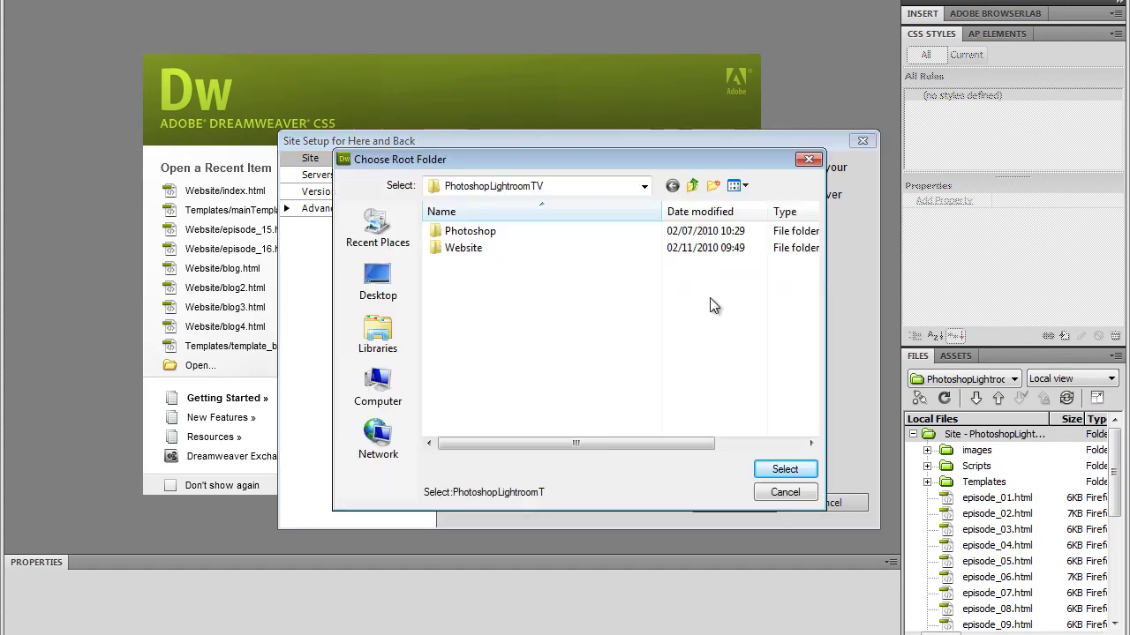
{"action": "left_click", "coordinate": [377, 291]}
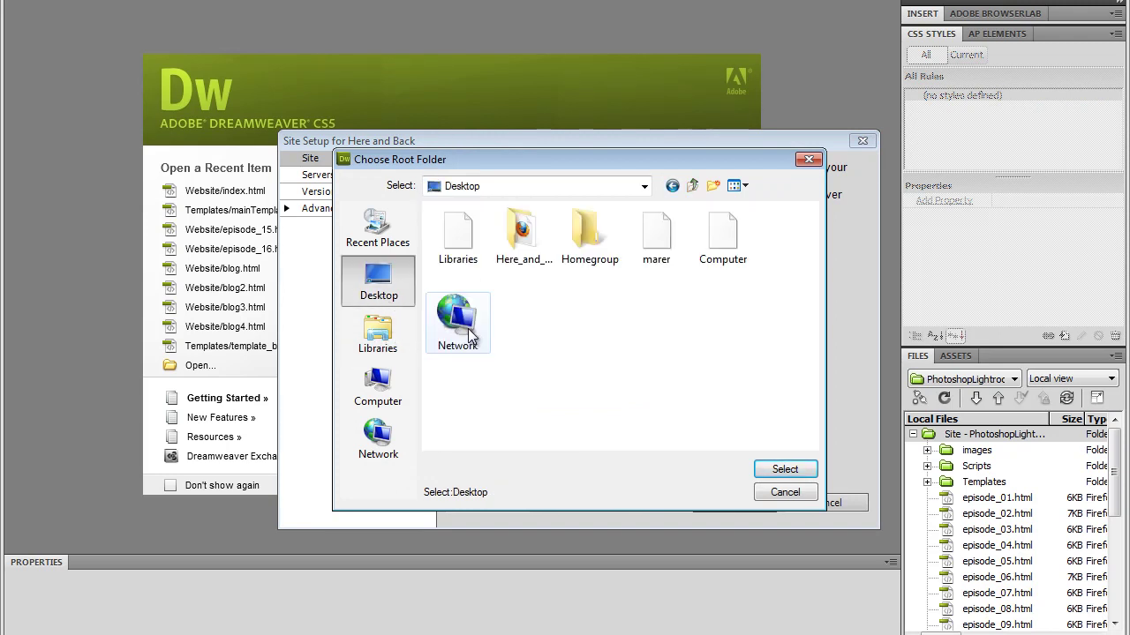
{"action": "double_click", "coordinate": [520, 236]}
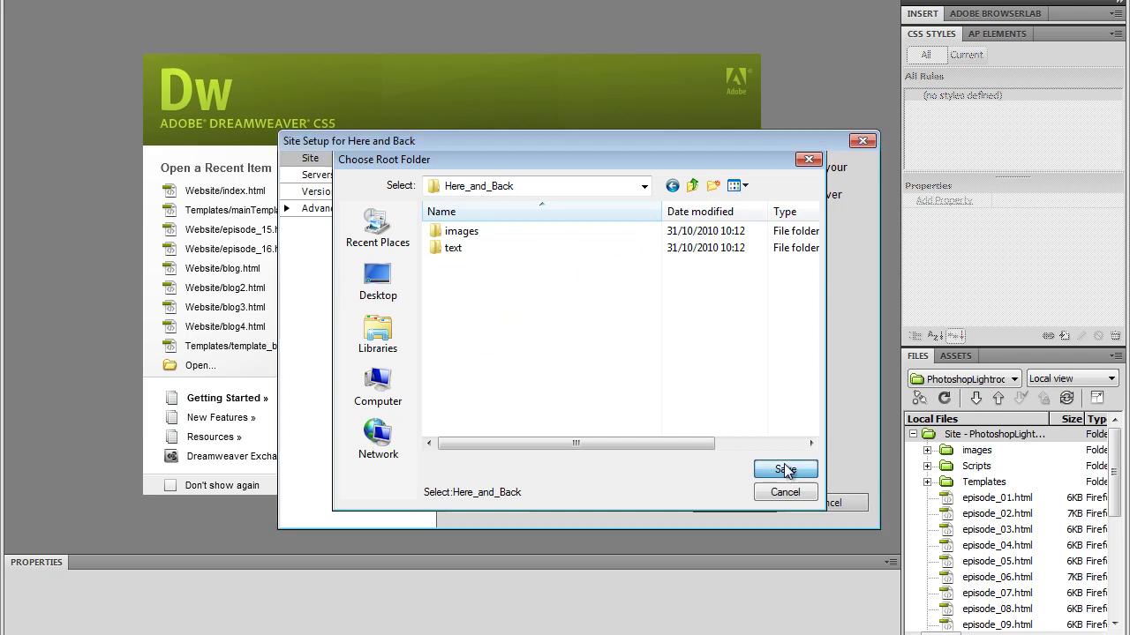
{"action": "left_click", "coordinate": [785, 469]}
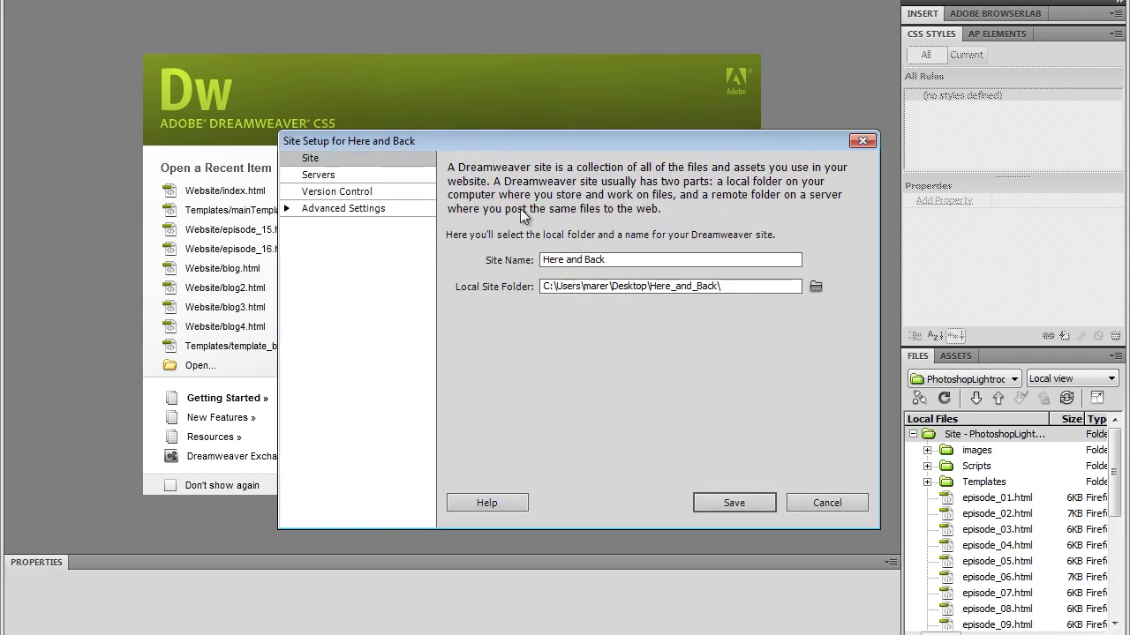
{"action": "left_click", "coordinate": [734, 503]}
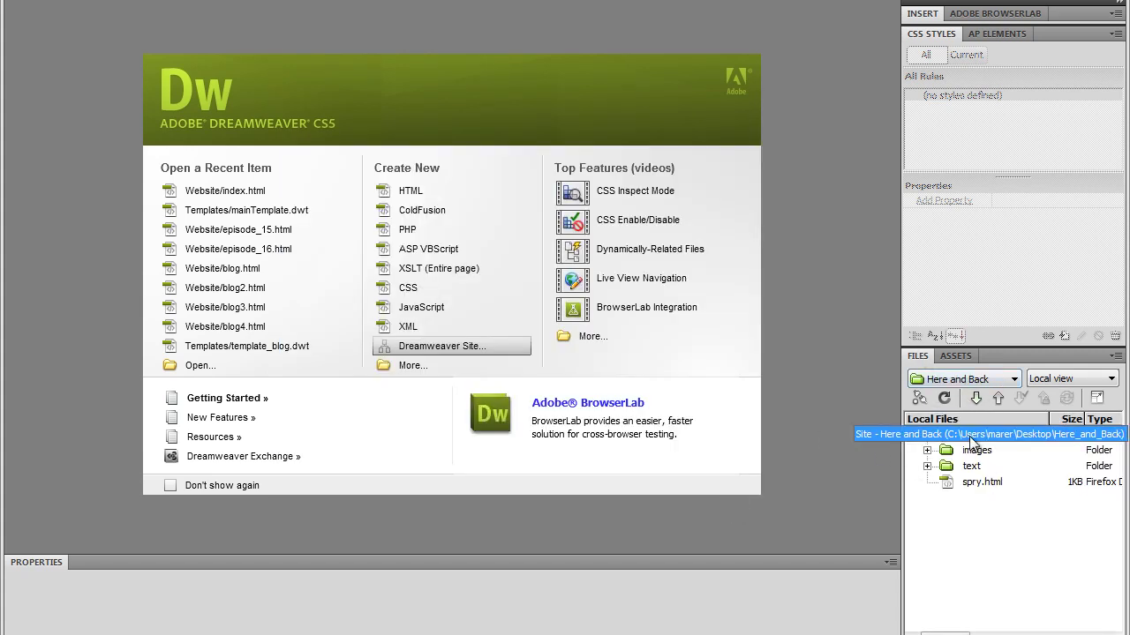
- Look into the site's images and text folders and delete the spry.html file from the site
{"action": "left_click", "coordinate": [927, 451]}
{"action": "left_click", "coordinate": [927, 450]}
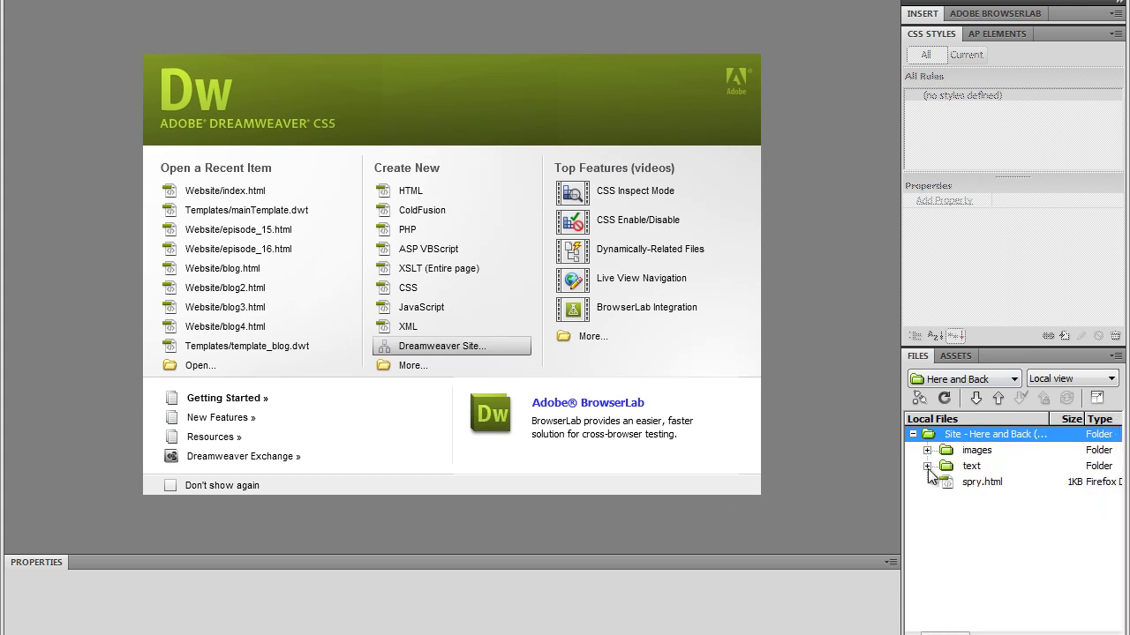
{"action": "left_click", "coordinate": [927, 466]}
{"action": "left_click", "coordinate": [927, 466]}
{"action": "left_click", "coordinate": [961, 484]}
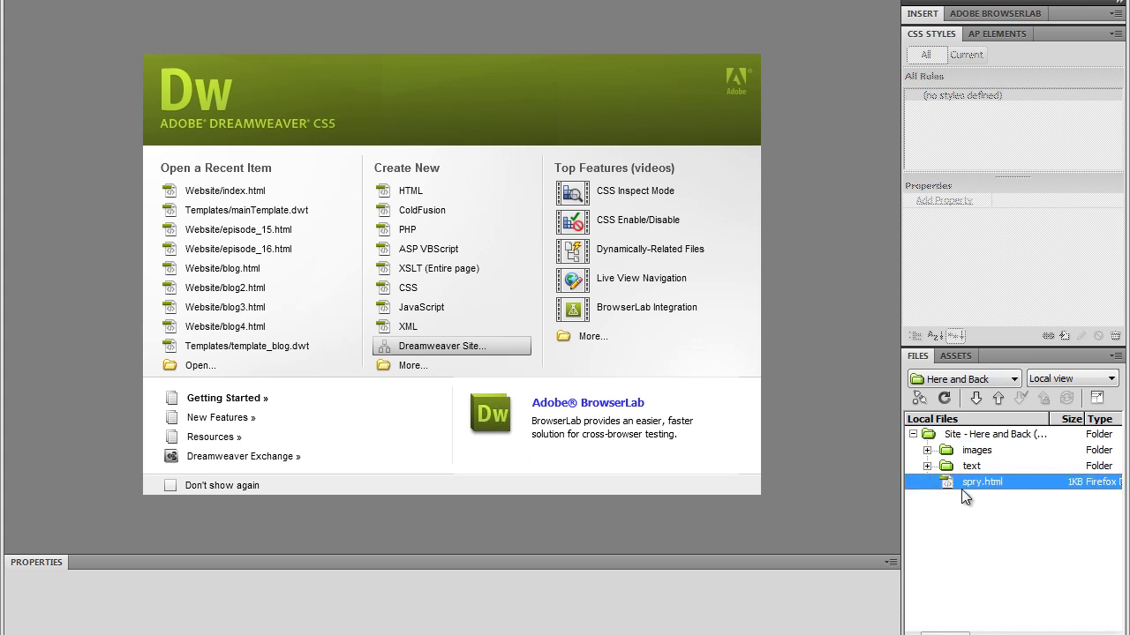
{"action": "key", "text": "Delete"}
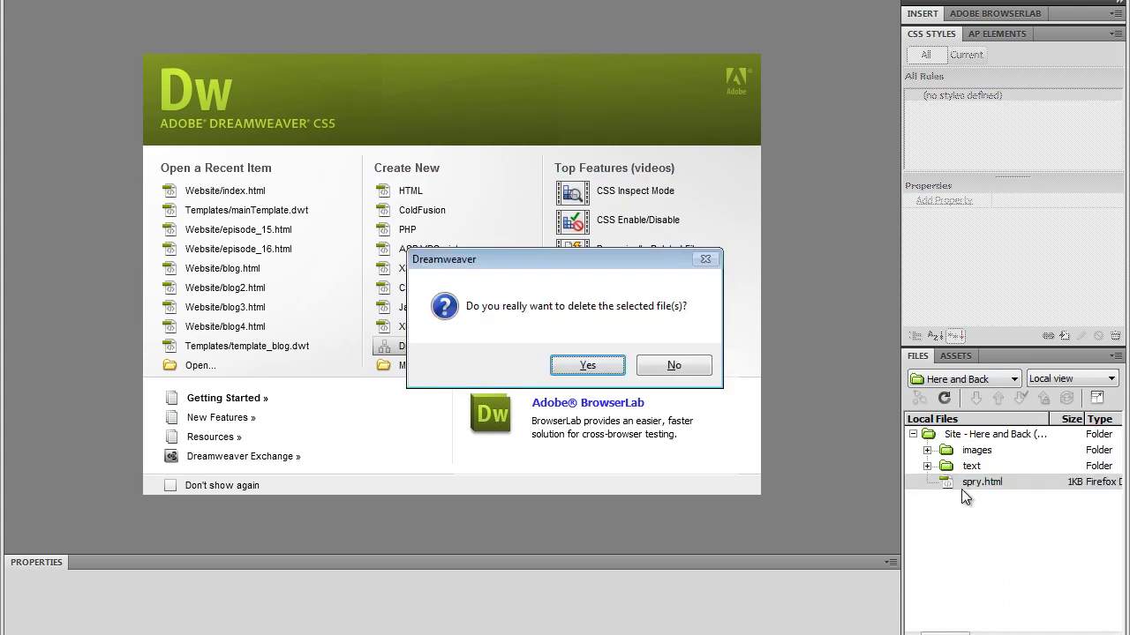
{"action": "left_click", "coordinate": [587, 365]}
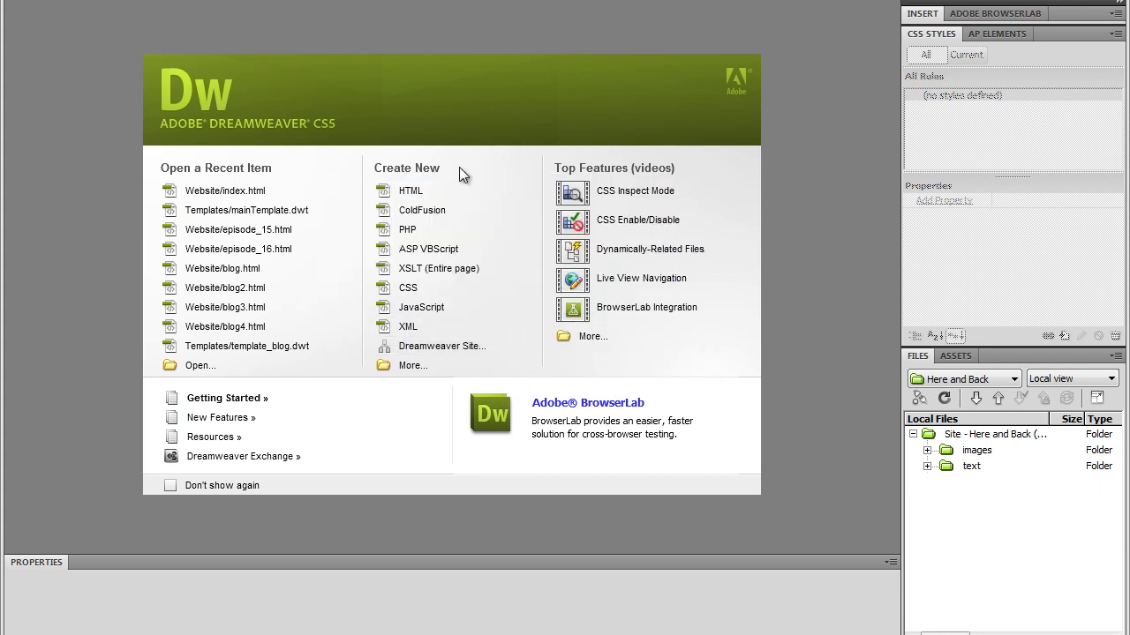
- Create a blank HTML page and add a CSS tag rule for body, defined in this document only
{"action": "left_click", "coordinate": [410, 193]}
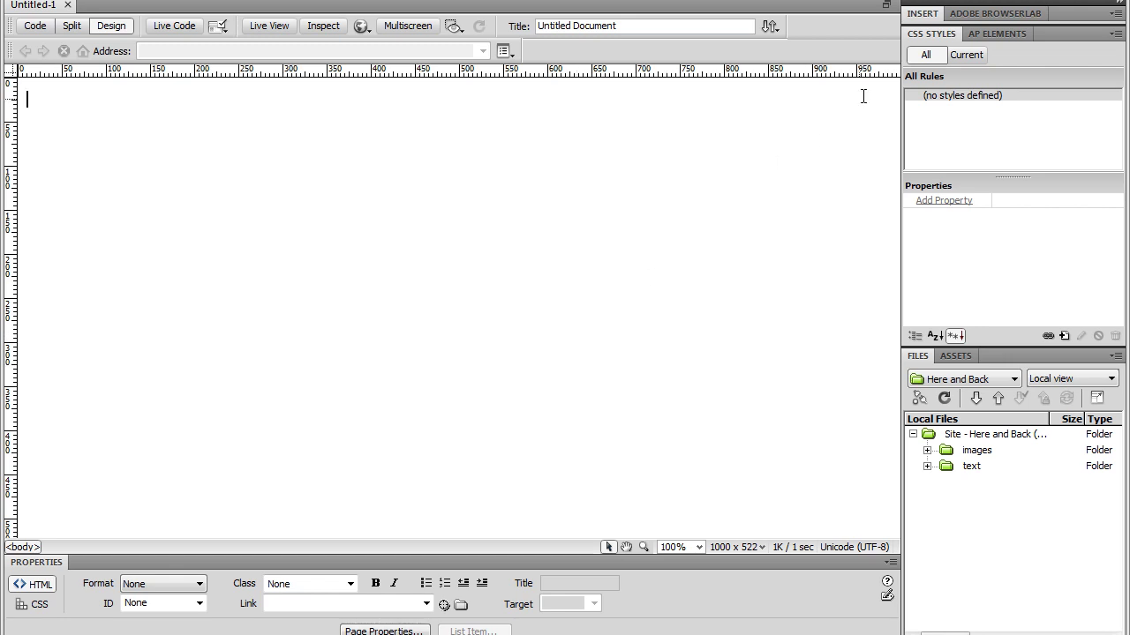
{"action": "left_click", "coordinate": [1064, 336]}
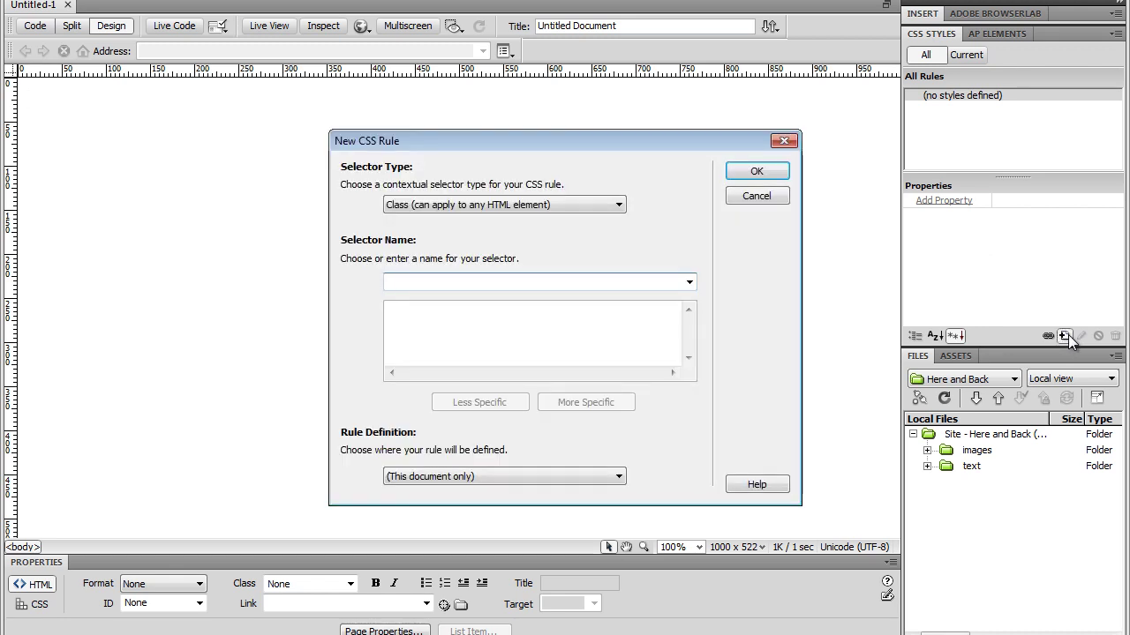
{"action": "left_click_drag", "start_coordinate": [538, 145], "coordinate": [499, 122]}
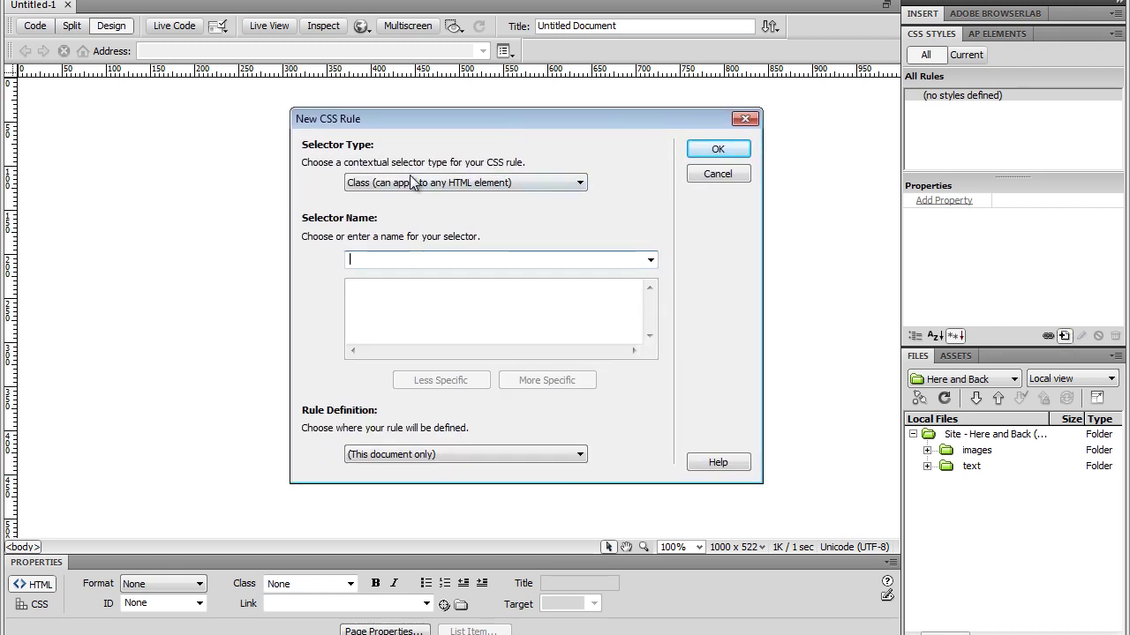
{"action": "left_click", "coordinate": [581, 186]}
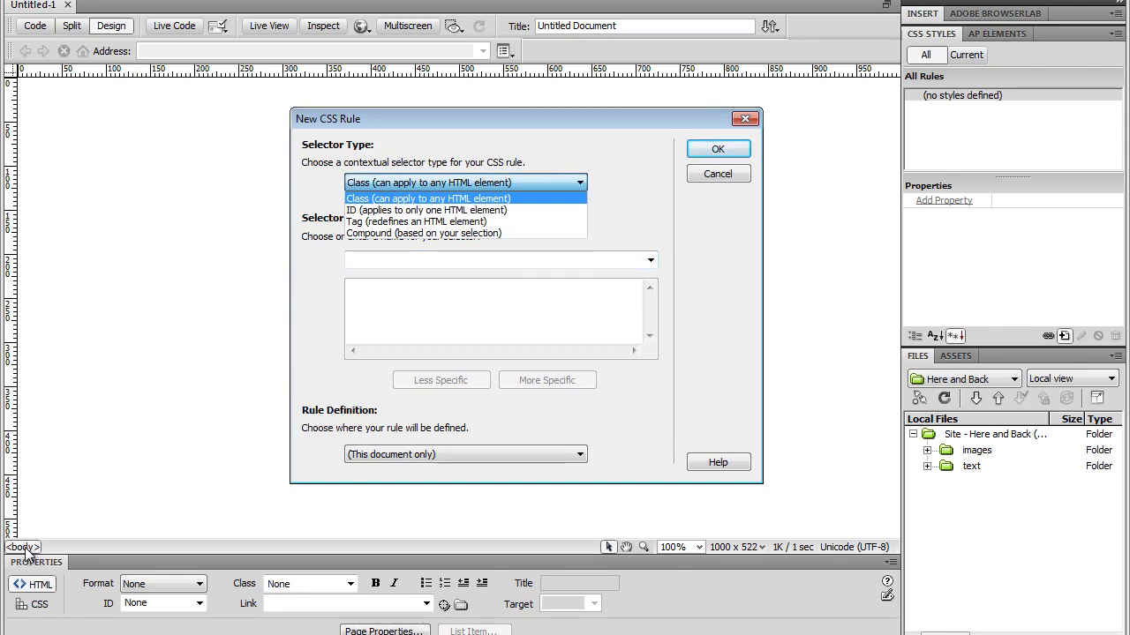
{"action": "left_click", "coordinate": [396, 223]}
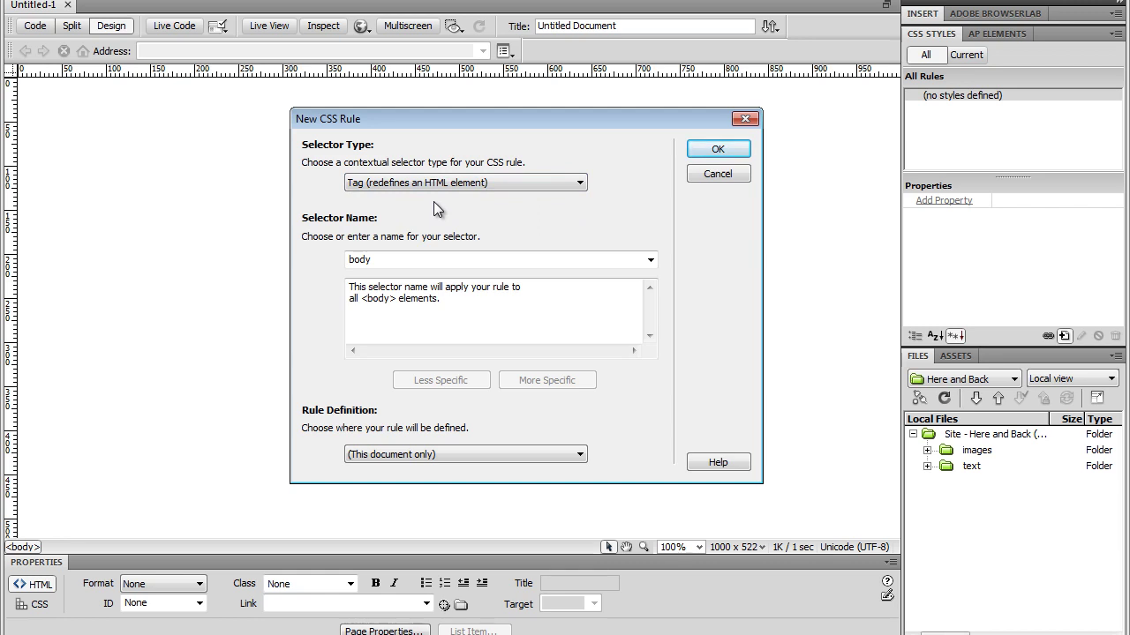
{"action": "left_click", "coordinate": [651, 263]}
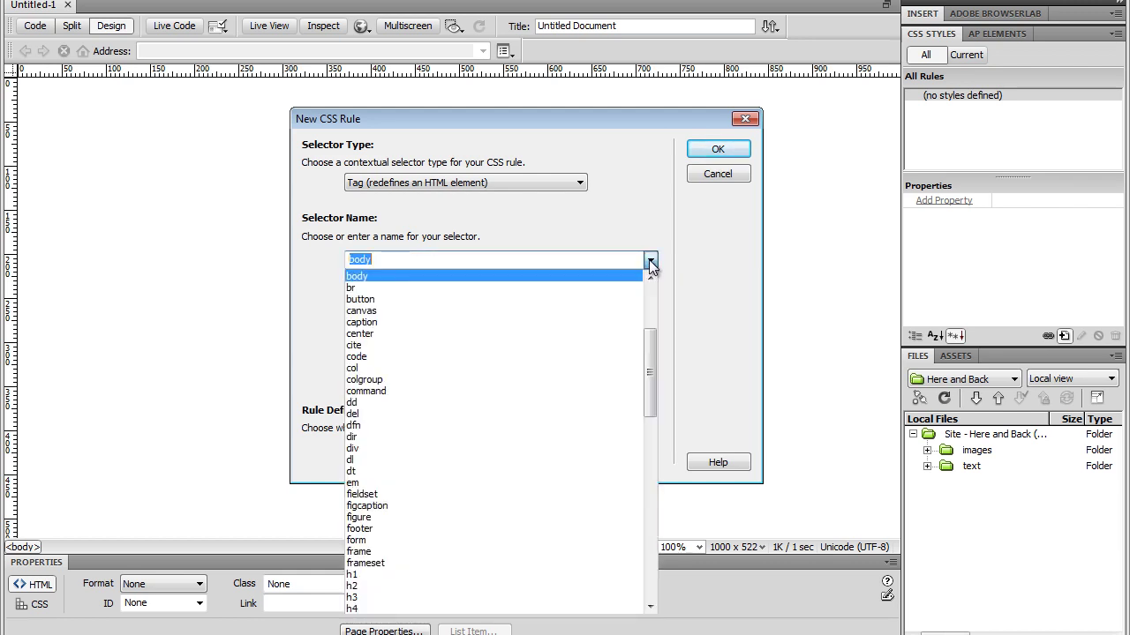
{"action": "left_click_drag", "start_coordinate": [650, 375], "coordinate": [655, 320]}
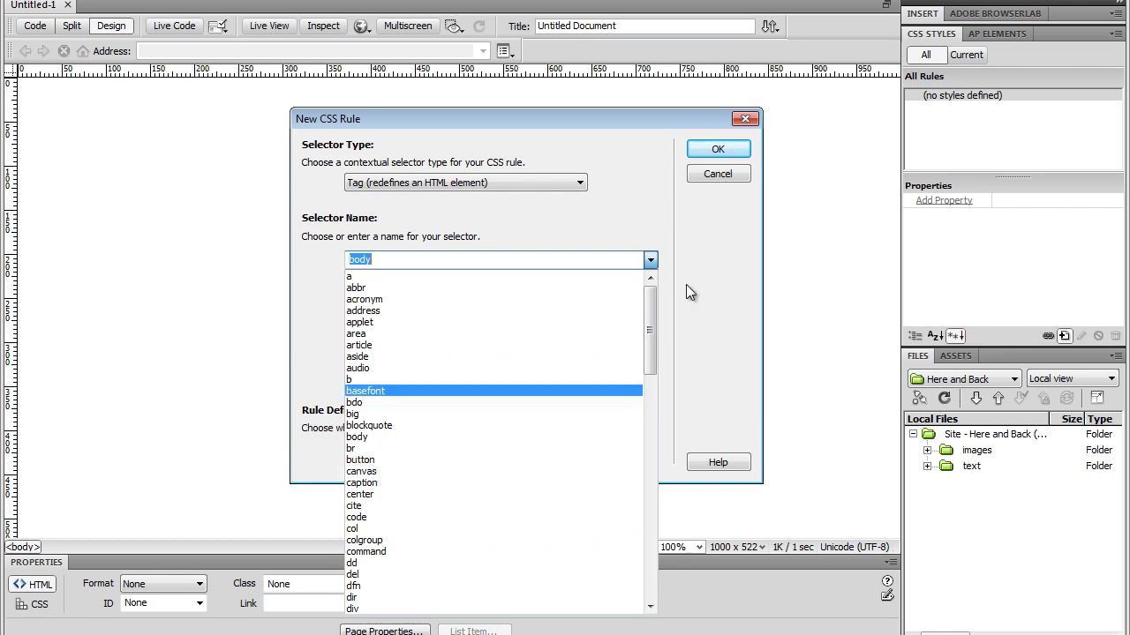
{"action": "left_click", "coordinate": [711, 265]}
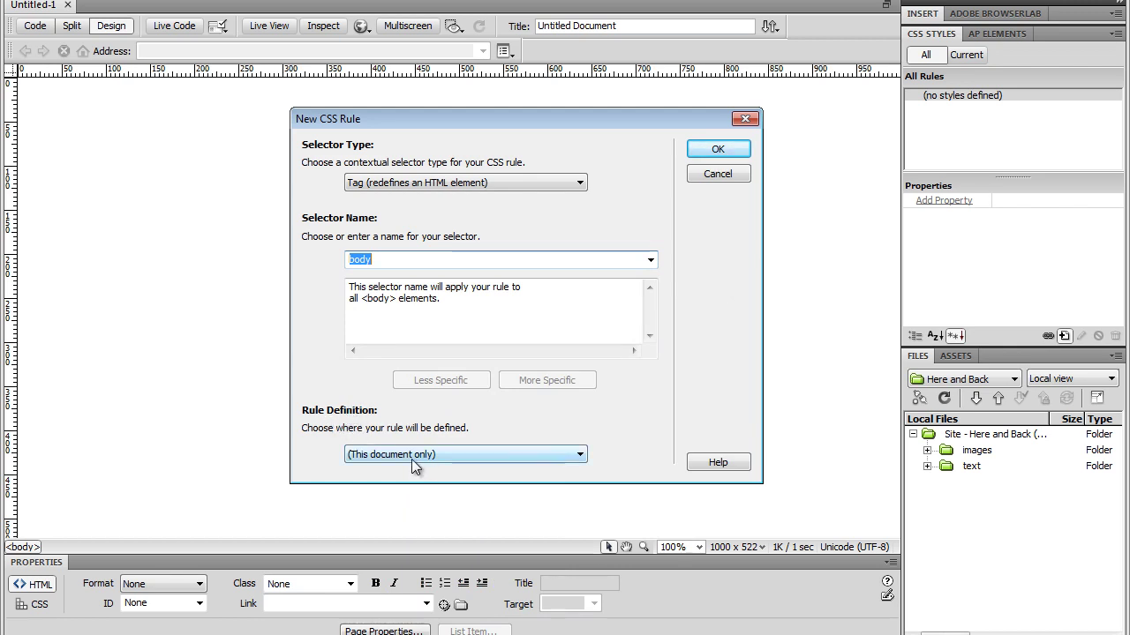
{"action": "left_click", "coordinate": [570, 455]}
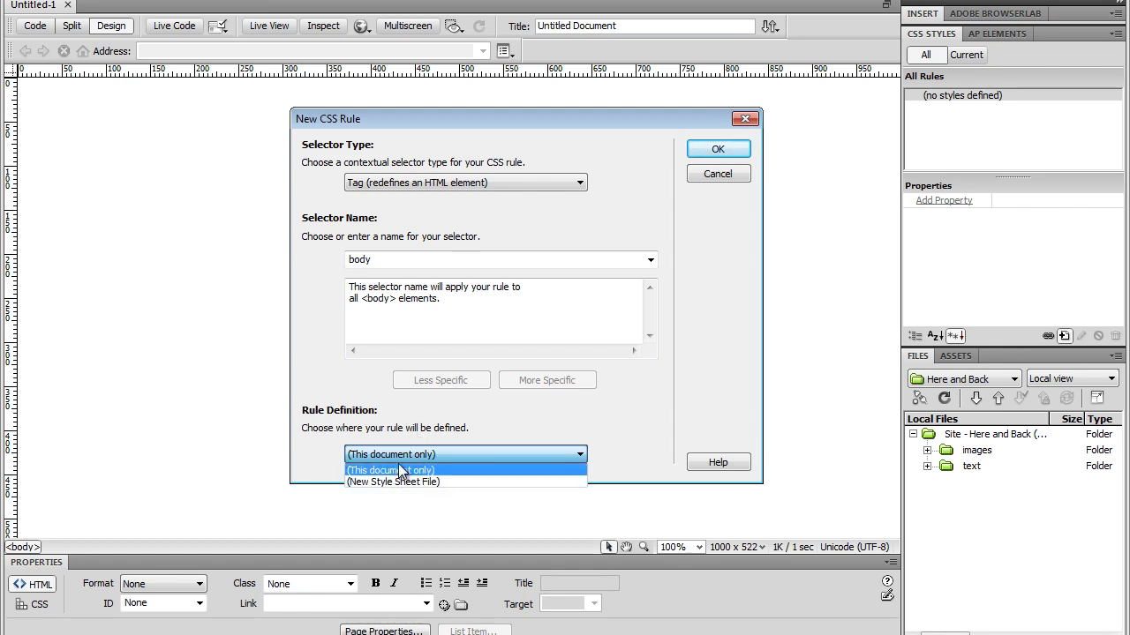
{"action": "left_click", "coordinate": [513, 424]}
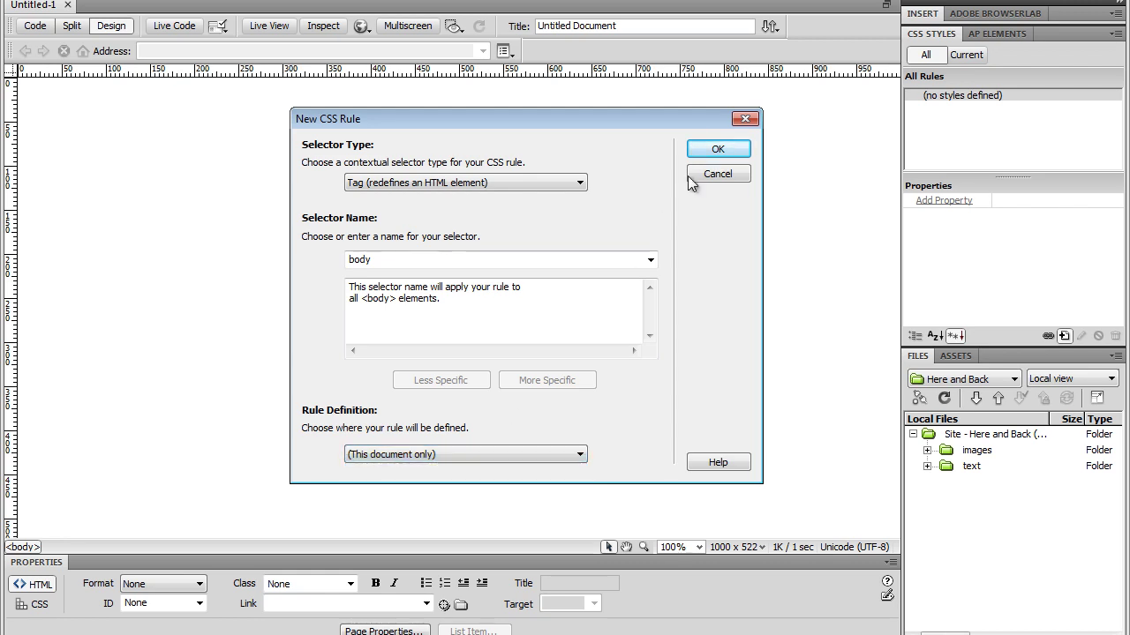
{"action": "left_click", "coordinate": [715, 147]}
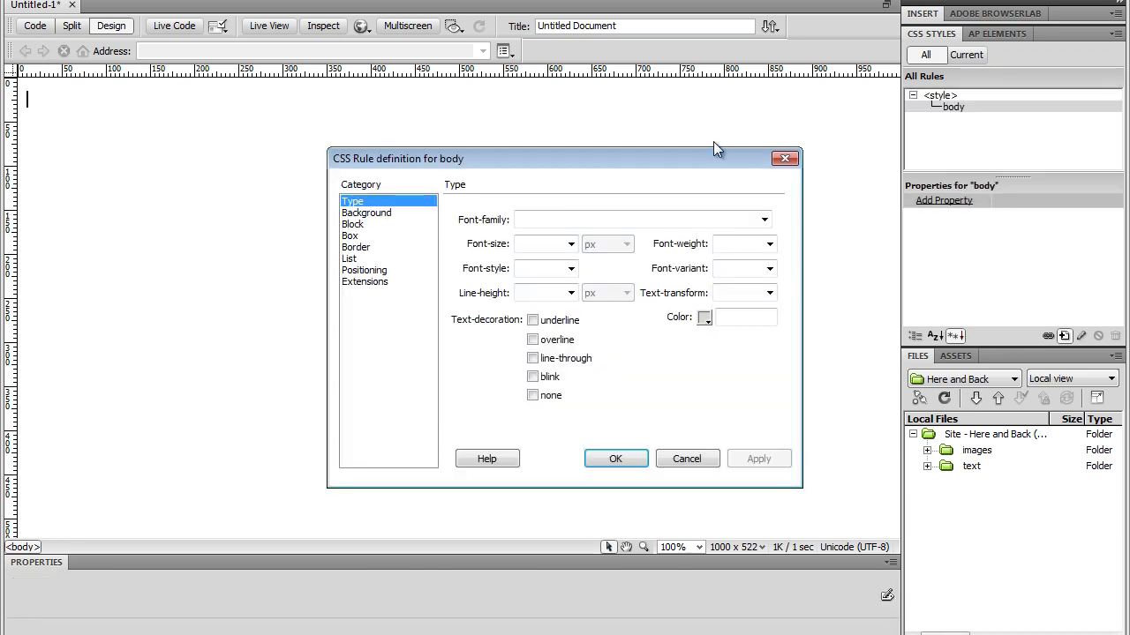
- Set the body rule's padding and margin to 0 px, the same for all sides
{"action": "left_click_drag", "start_coordinate": [550, 160], "coordinate": [554, 124]}
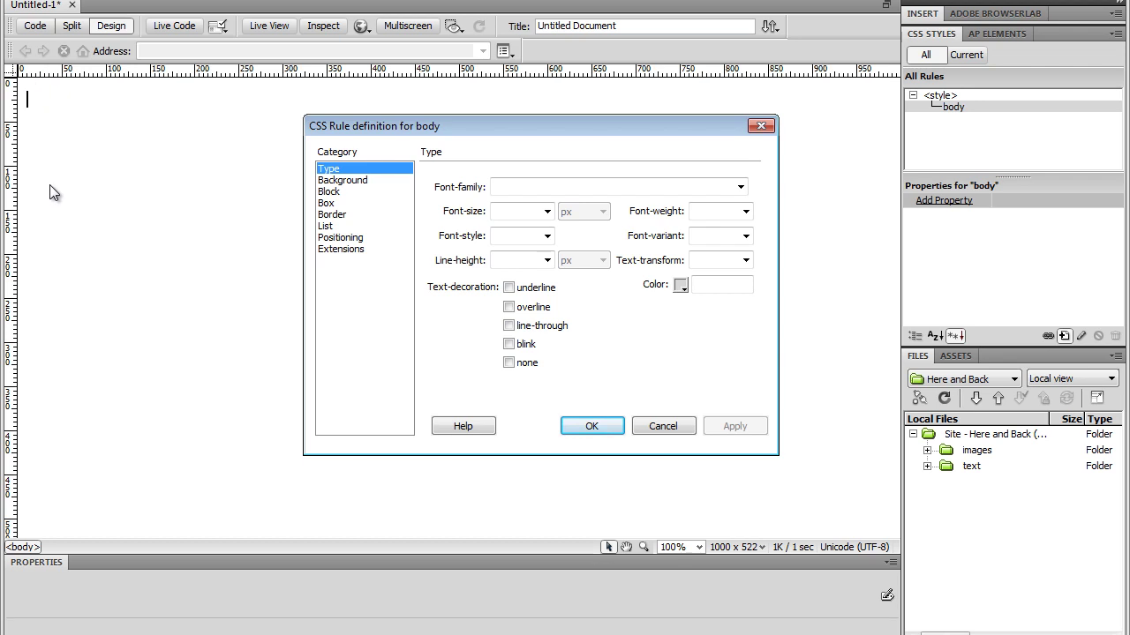
{"action": "left_click", "coordinate": [332, 203]}
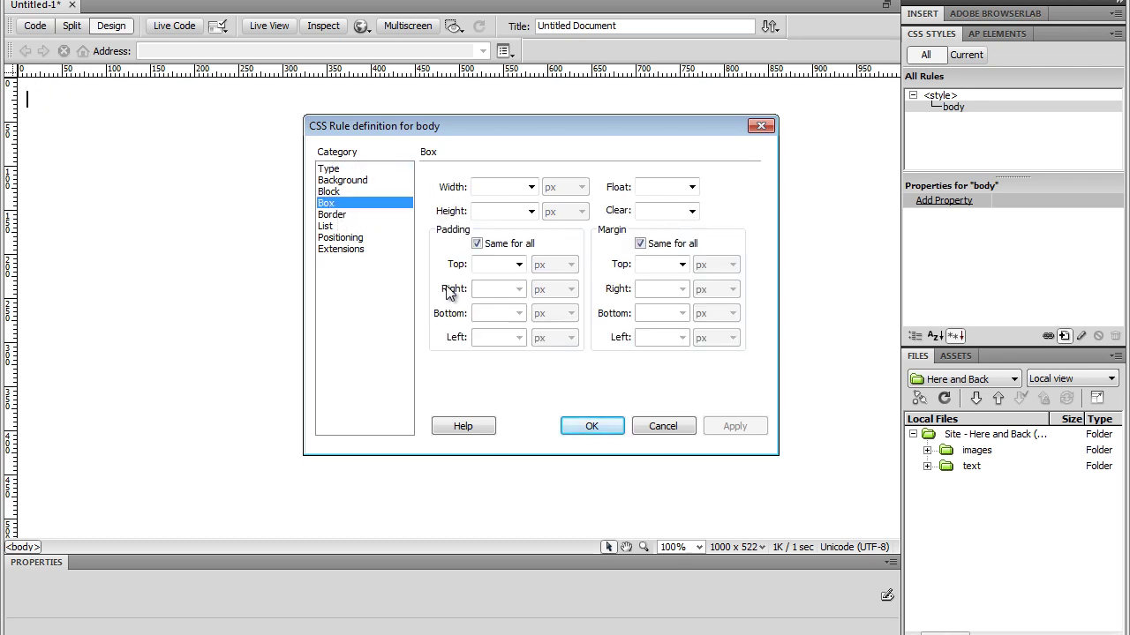
{"action": "left_click", "coordinate": [502, 264]}
{"action": "type", "text": "0"}
{"action": "left_click", "coordinate": [664, 264]}
{"action": "type", "text": "0"}
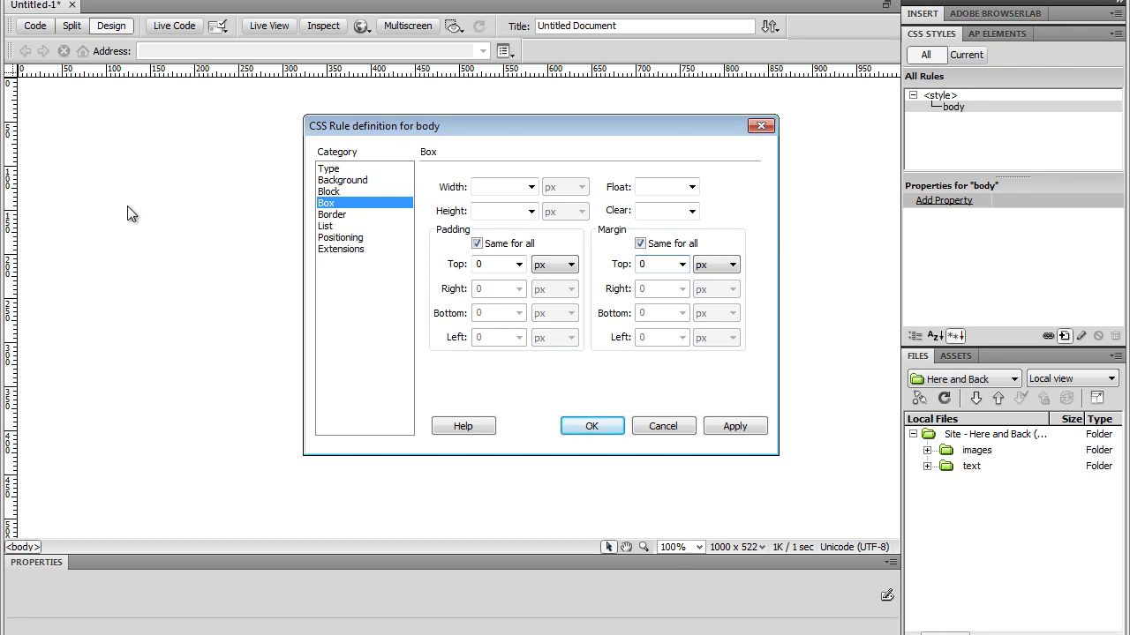
- Set the romania picture from the site's images folder as the body rule's background image
{"action": "left_click", "coordinate": [352, 180]}
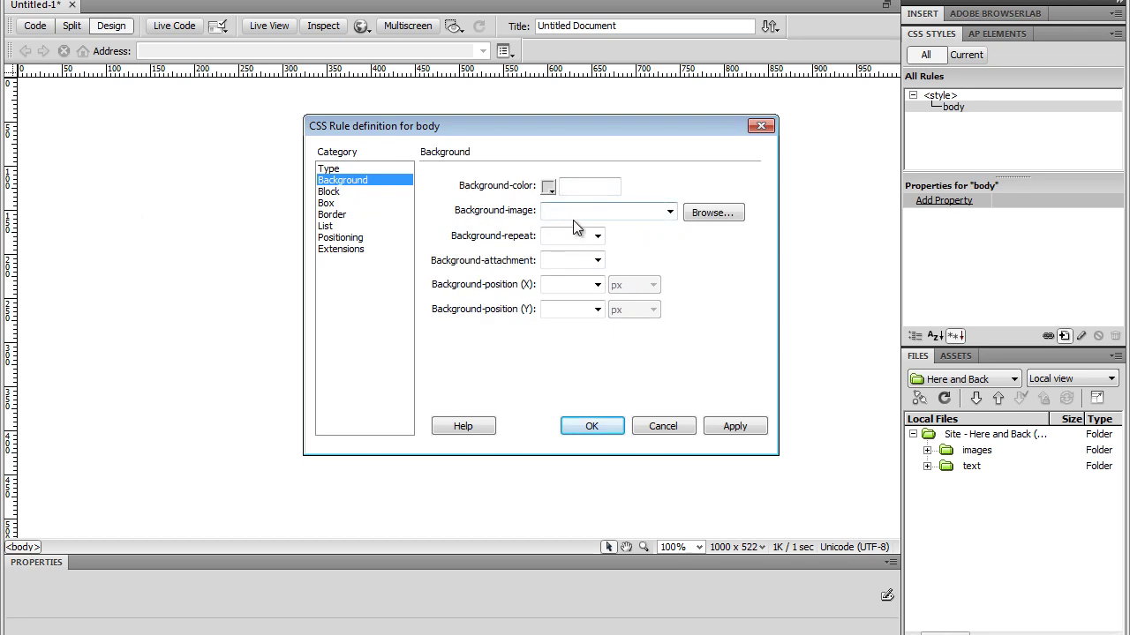
{"action": "left_click", "coordinate": [697, 213]}
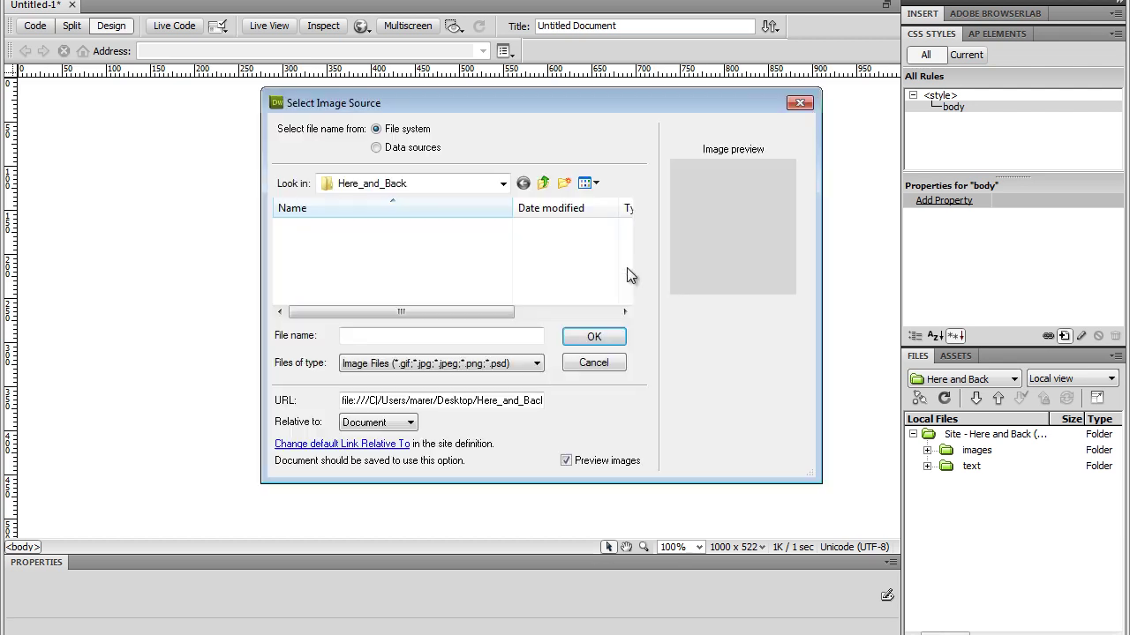
{"action": "double_click", "coordinate": [300, 228]}
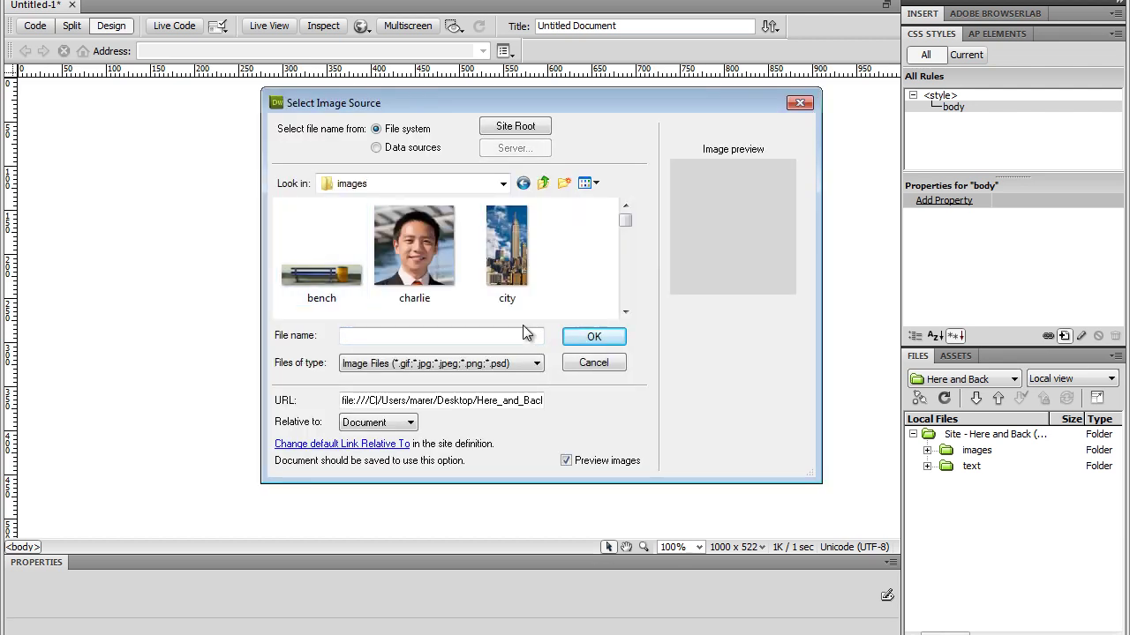
{"action": "mouse_move", "coordinate": [624, 227]}
{"action": "left_mouse_down"}
{"action": "mouse_move", "coordinate": [624, 303]}
{"action": "mouse_move", "coordinate": [624, 288]}
{"action": "mouse_move", "coordinate": [603, 278]}
{"action": "mouse_move", "coordinate": [624, 289]}
{"action": "left_mouse_up"}
{"action": "left_click", "coordinate": [397, 267]}
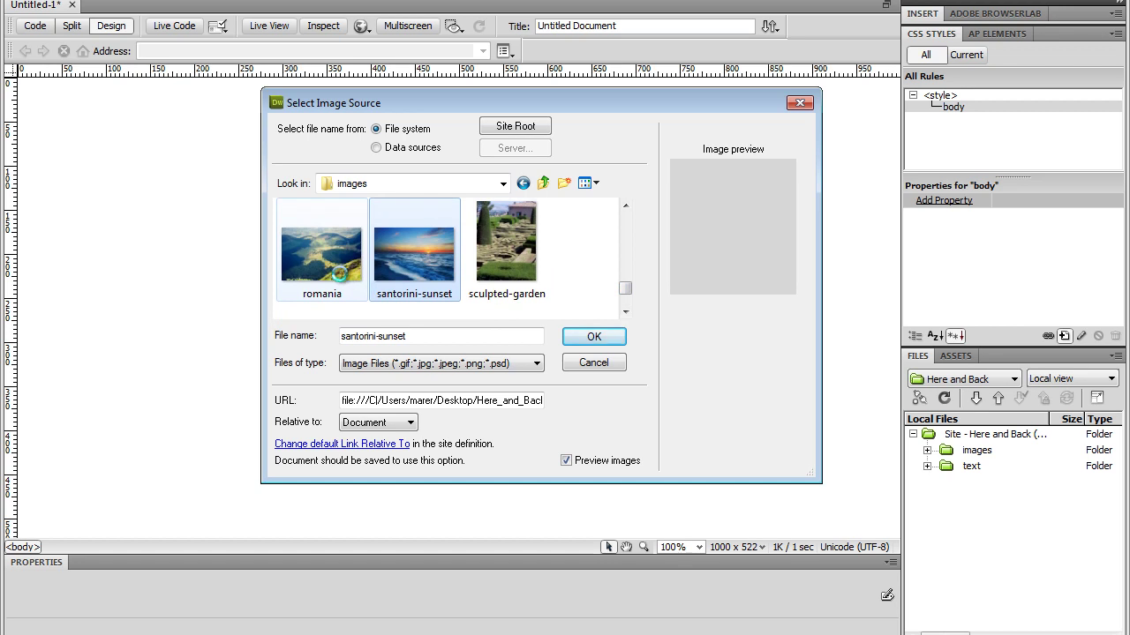
{"action": "left_click", "coordinate": [327, 265]}
{"action": "double_click", "coordinate": [326, 264]}
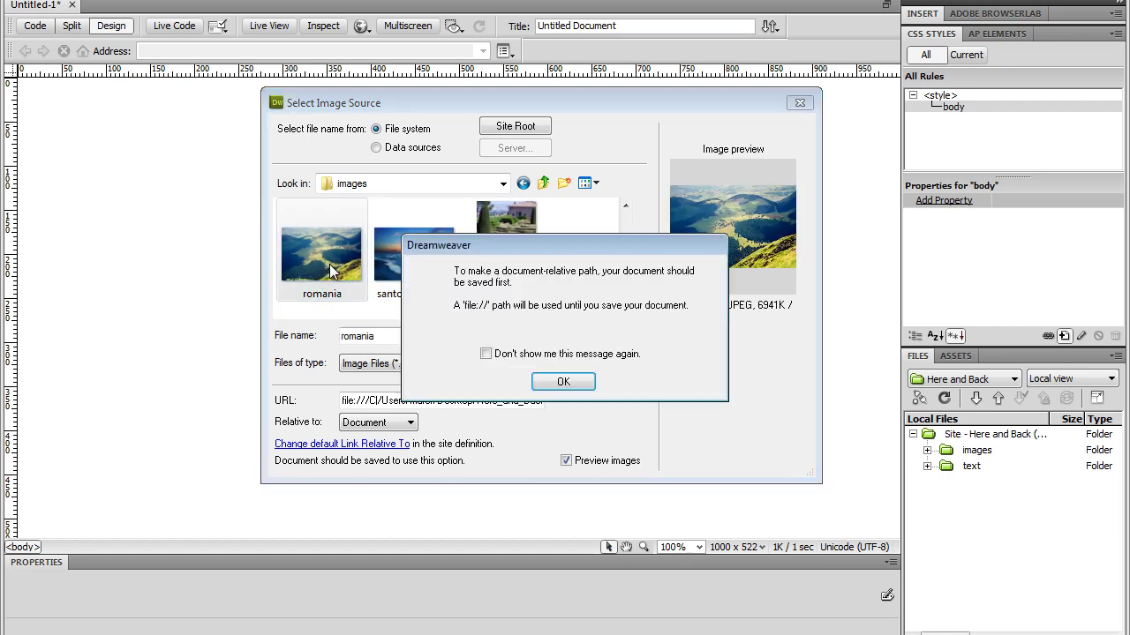
{"action": "left_click", "coordinate": [564, 383]}
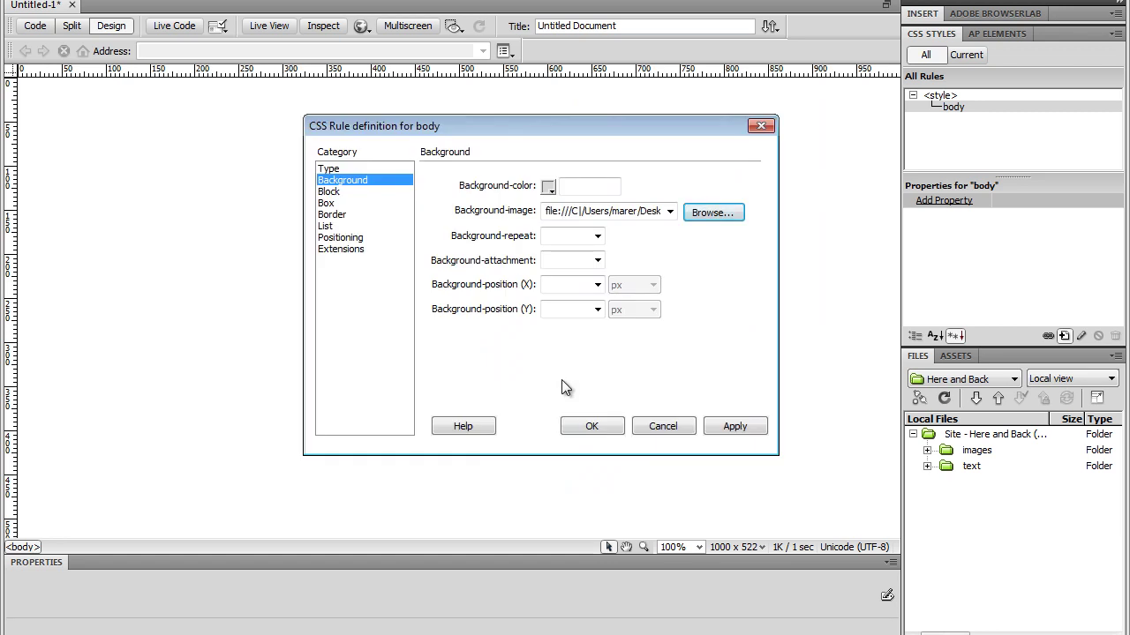
- Accept the body rule's settings and save the page as test in the Here_and_Back folder when previewing it in Firefox 4
{"action": "left_click", "coordinate": [589, 424]}
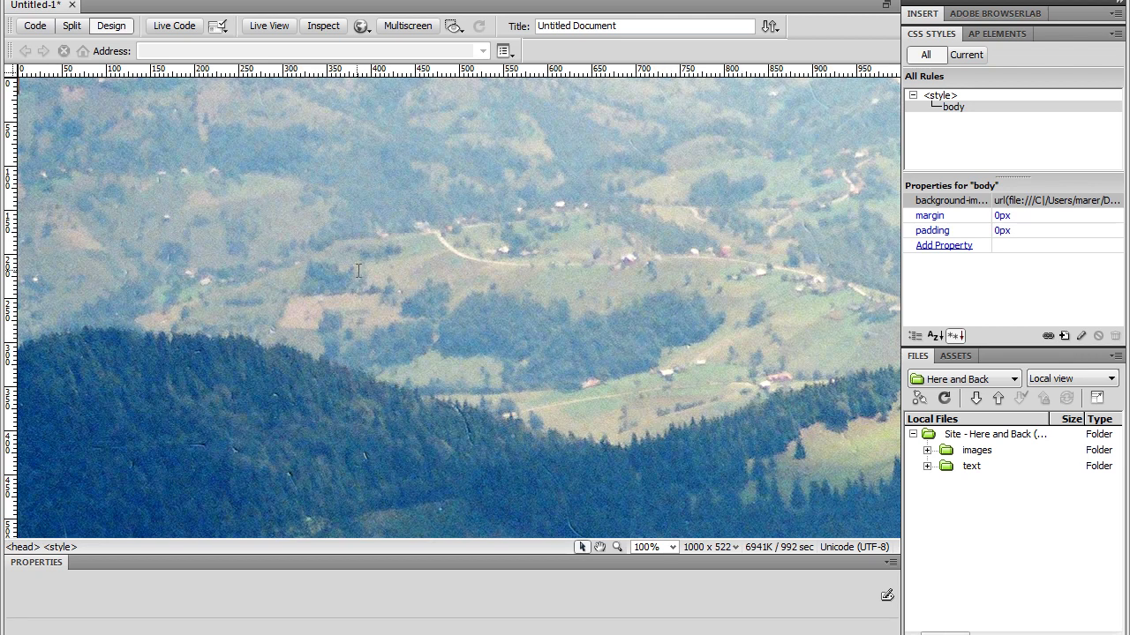
{"action": "left_click", "coordinate": [366, 29]}
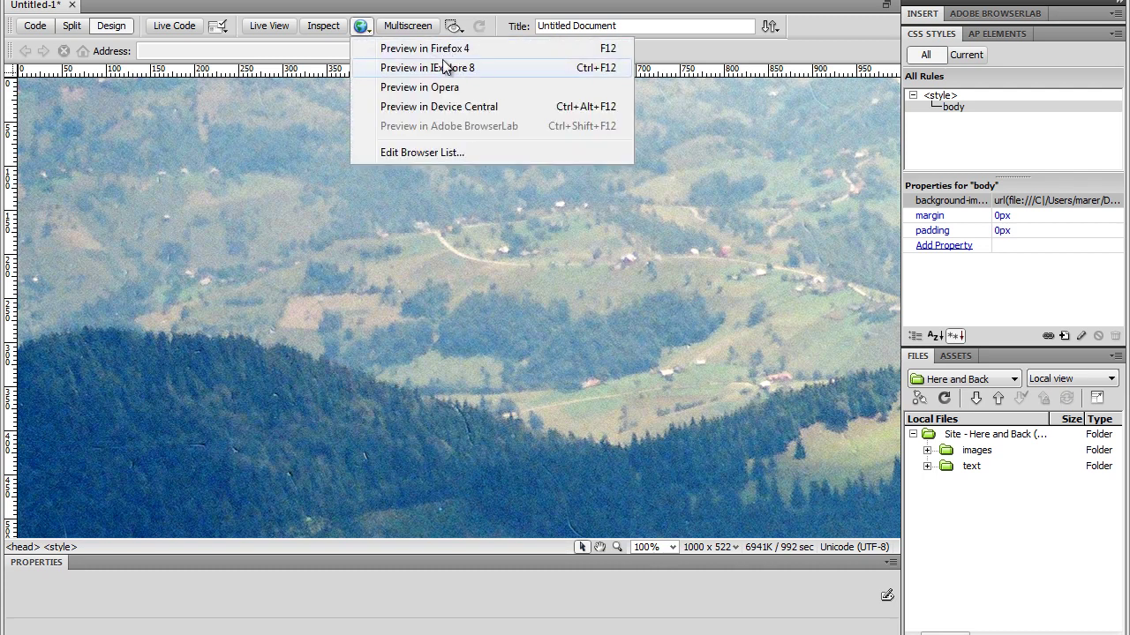
{"action": "left_click", "coordinate": [491, 52]}
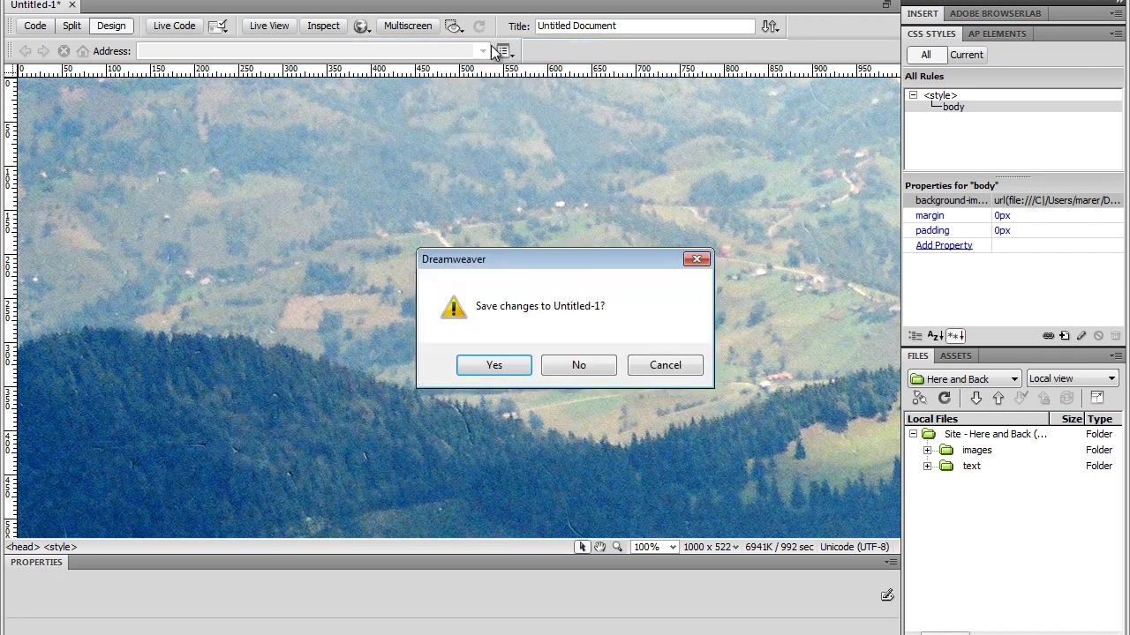
{"action": "left_click", "coordinate": [503, 367]}
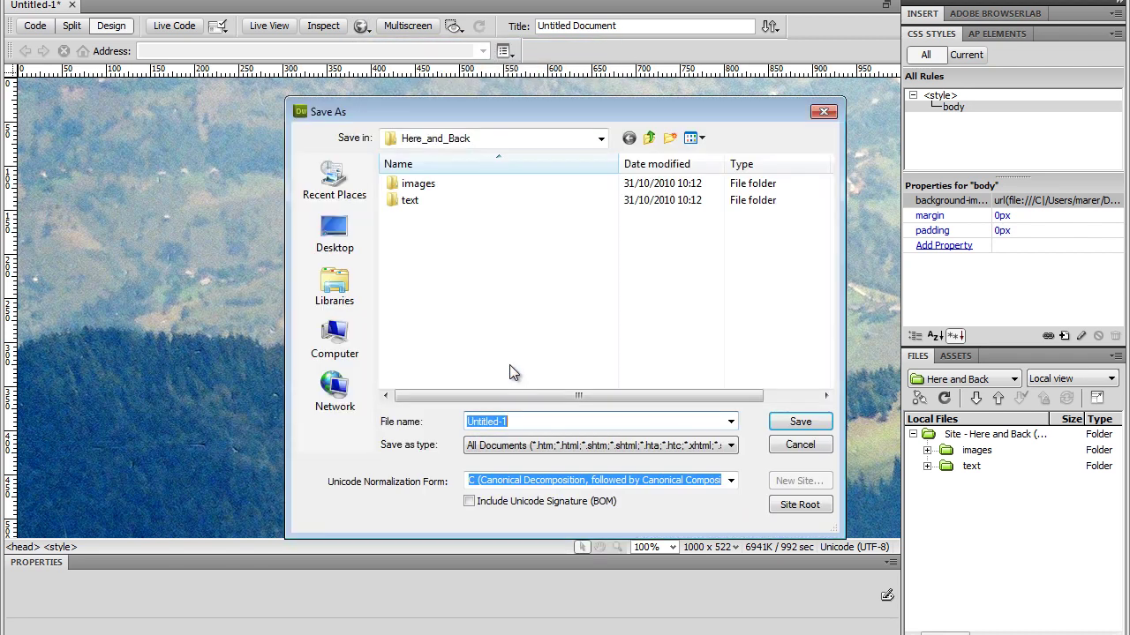
{"action": "type", "text": "in"}
{"action": "key", "text": "BackSpace"}
{"action": "key", "text": "BackSpace"}
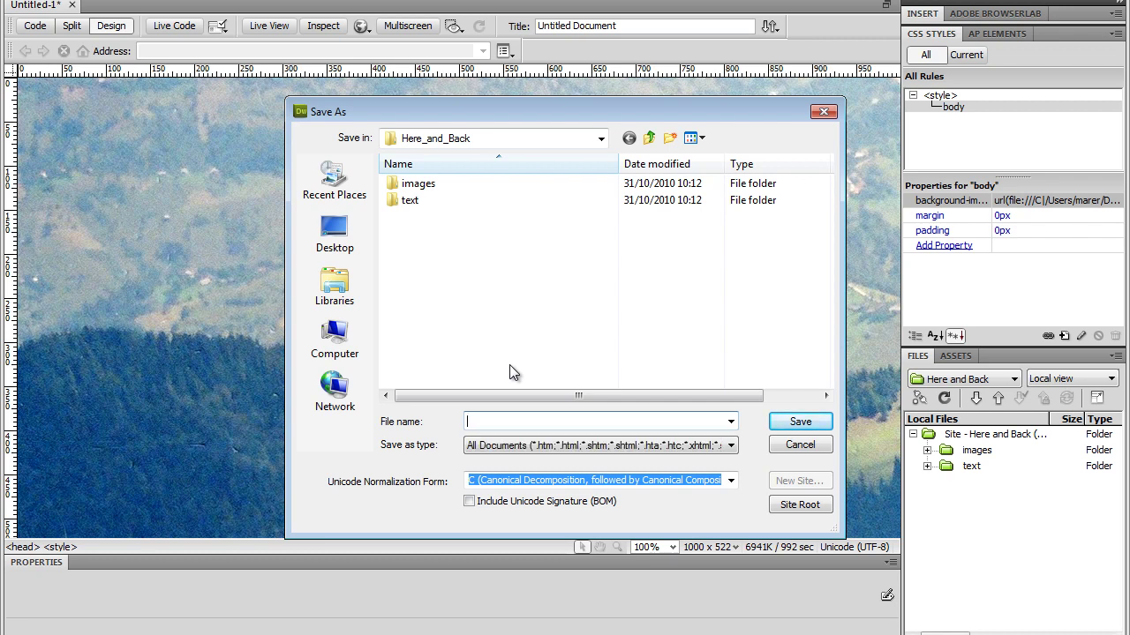
{"action": "type", "text": "test"}
{"action": "left_click", "coordinate": [798, 422]}
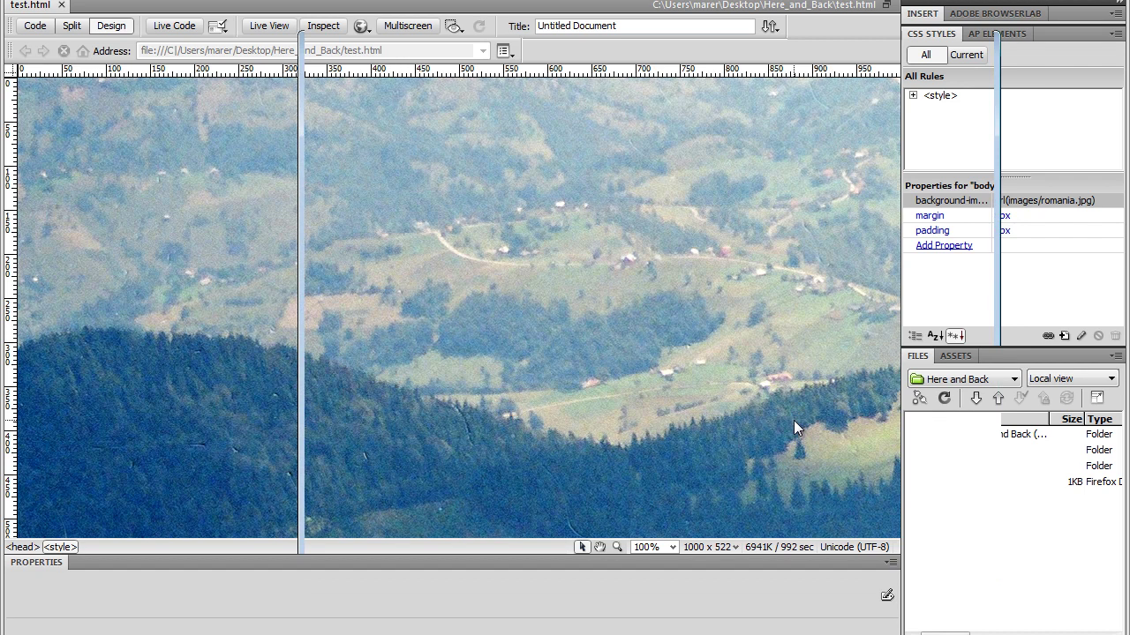
- Preview test.html in Firefox to check the background image, and return to Dreamweaver
{"action": "key", "text": "F12"}
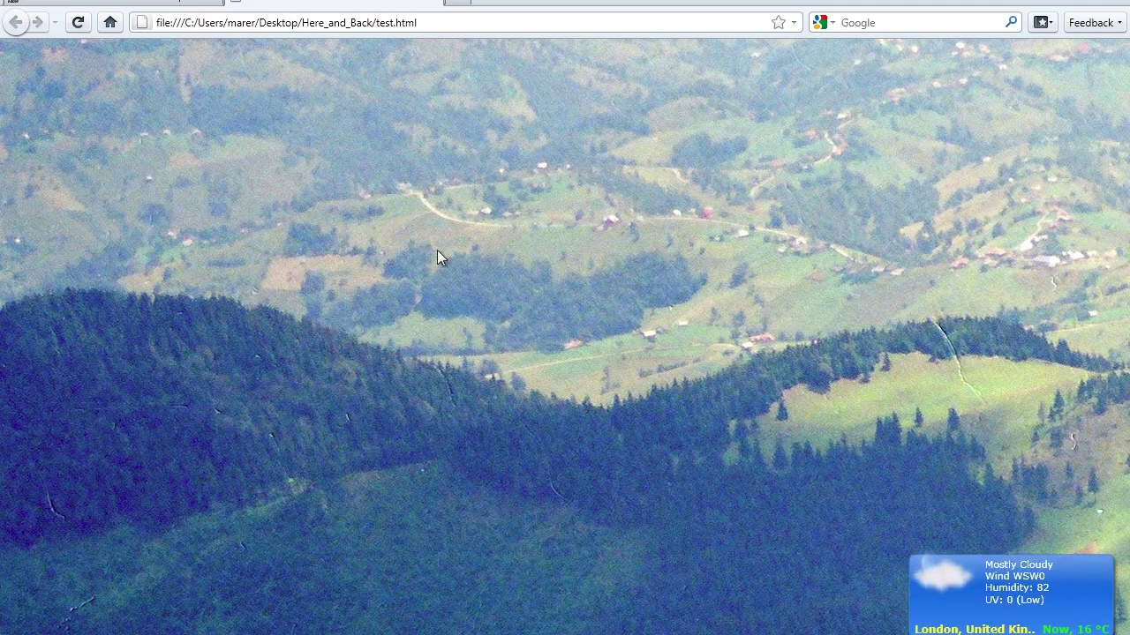
{"action": "left_click", "coordinate": [451, 5]}
{"action": "left_click", "coordinate": [1058, 4]}
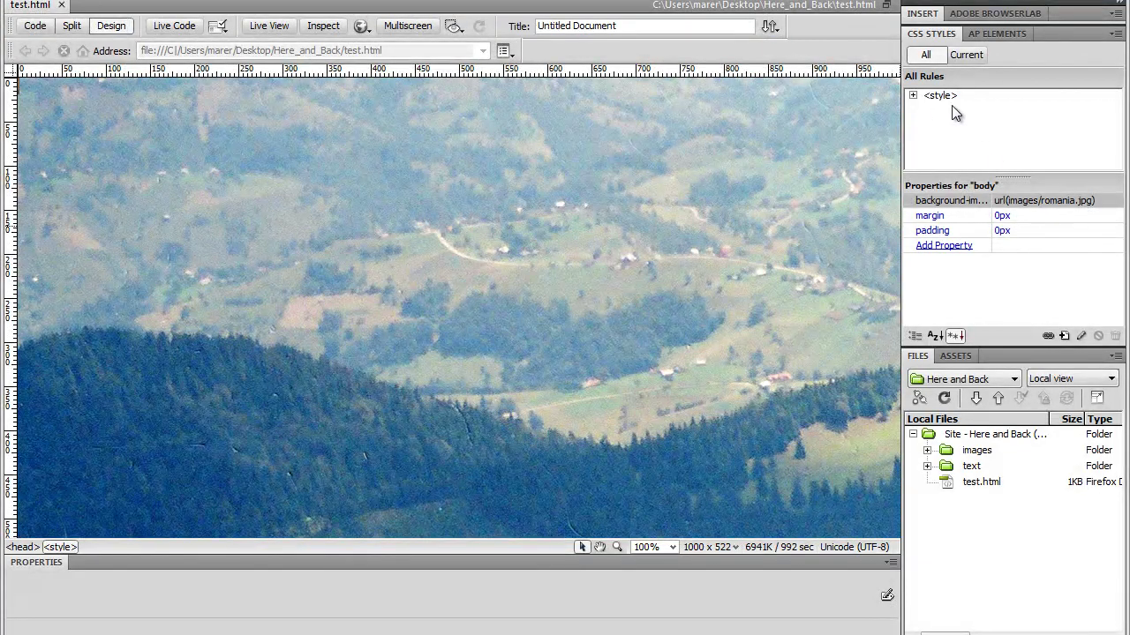
- Add a CSS rule with an ID selector named container, defined in this document only
{"action": "left_click", "coordinate": [914, 96]}
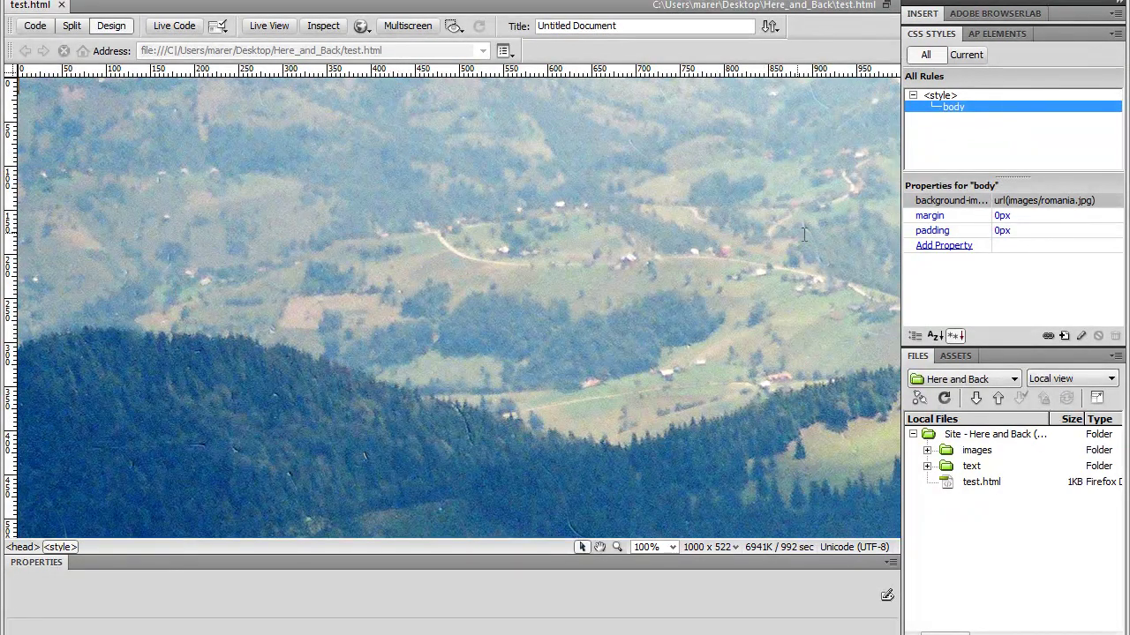
{"action": "left_click", "coordinate": [1066, 336]}
{"action": "left_click_drag", "start_coordinate": [521, 140], "coordinate": [487, 123]}
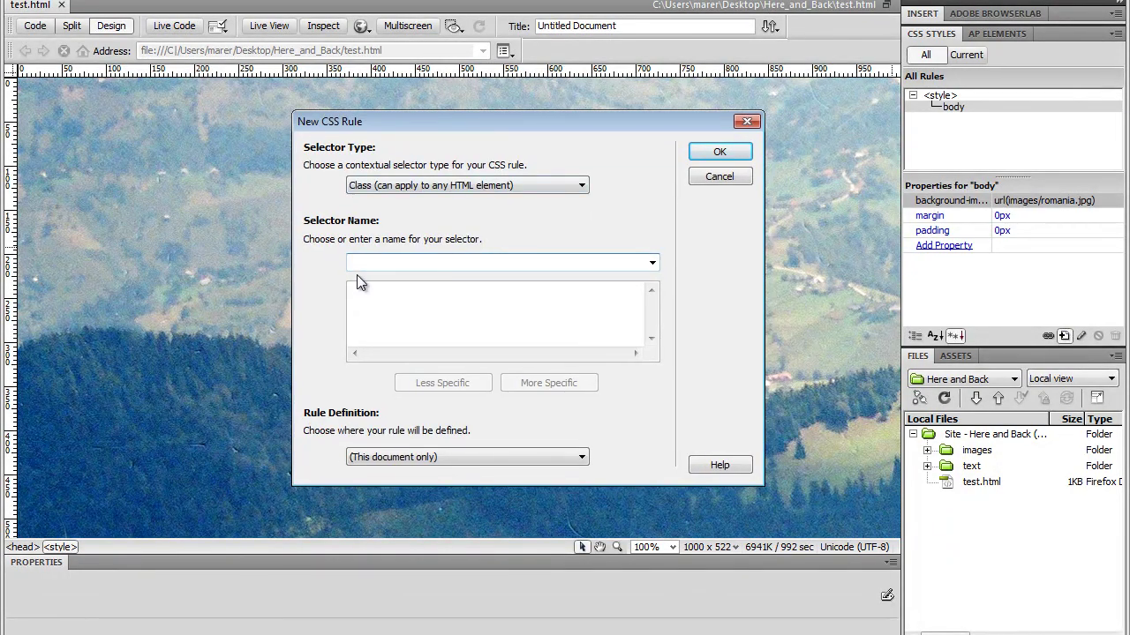
{"action": "left_click", "coordinate": [582, 186]}
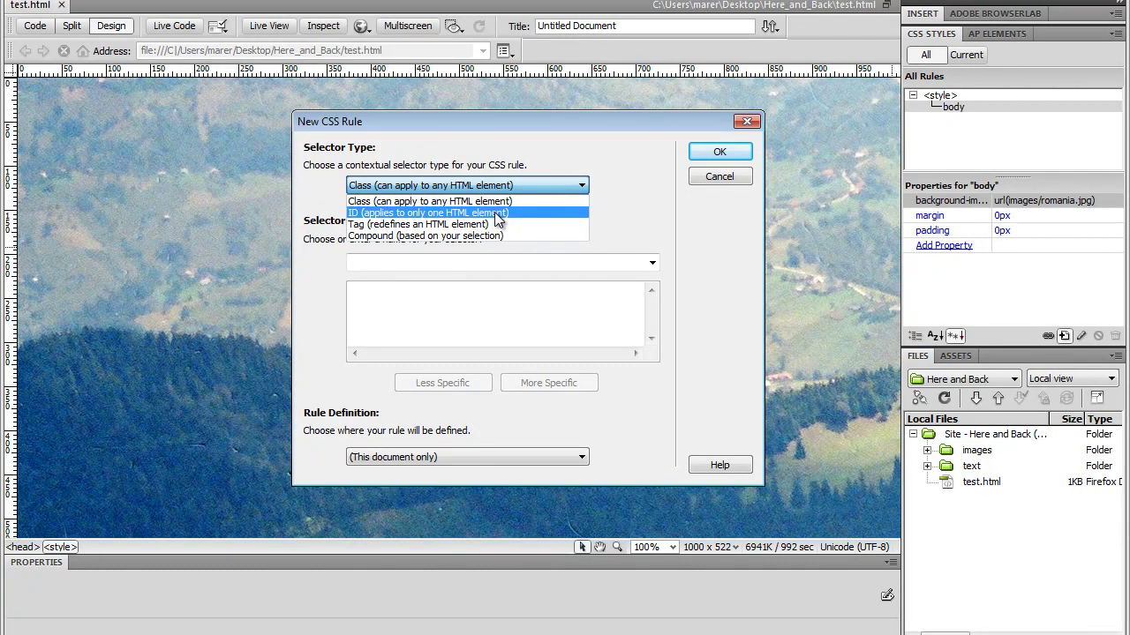
{"action": "left_click", "coordinate": [416, 213]}
{"action": "left_click", "coordinate": [451, 260]}
{"action": "type", "text": "w"}
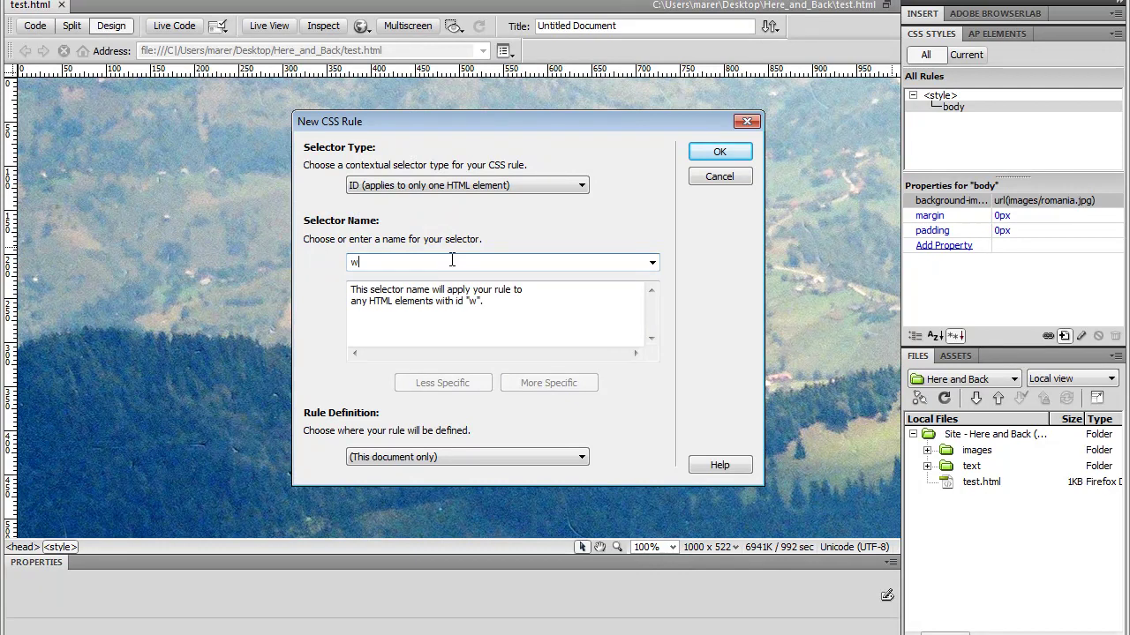
{"action": "type", "text": "rapp"}
{"action": "key", "text": "BackSpace"}
{"action": "key", "text": "BackSpace"}
{"action": "key", "text": "BackSpace"}
{"action": "key", "text": "BackSpace"}
{"action": "key", "text": "BackSpace"}
{"action": "type", "text": "container"}
{"action": "left_click", "coordinate": [720, 152]}
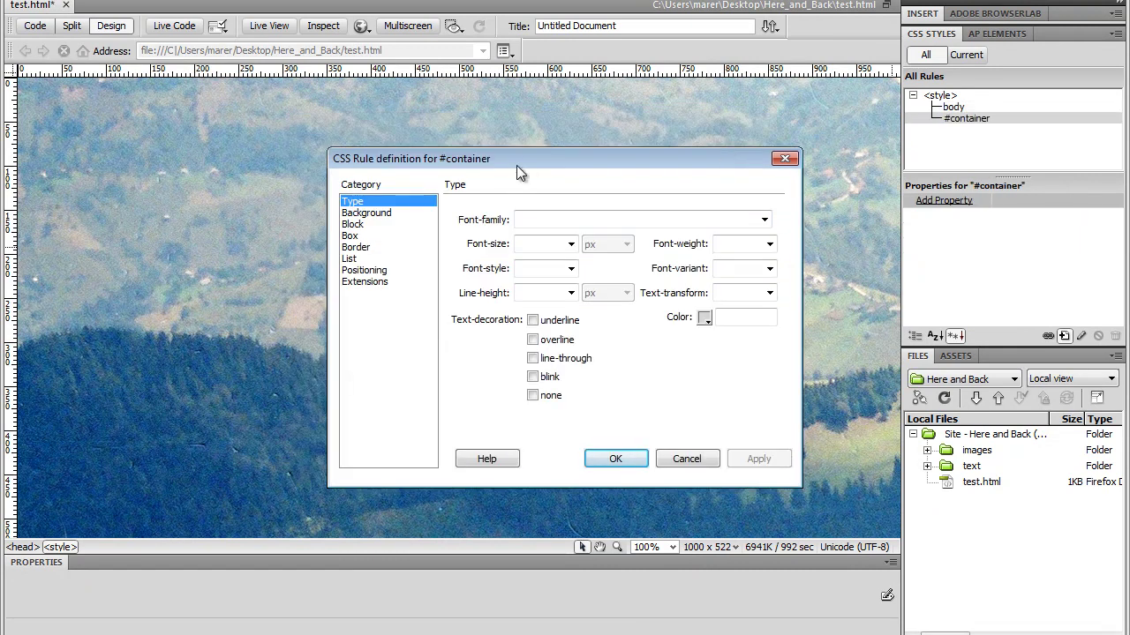
- Set the #container rule's padding and margin to 0 px, the same for all sides
{"action": "left_click_drag", "start_coordinate": [524, 164], "coordinate": [509, 133]}
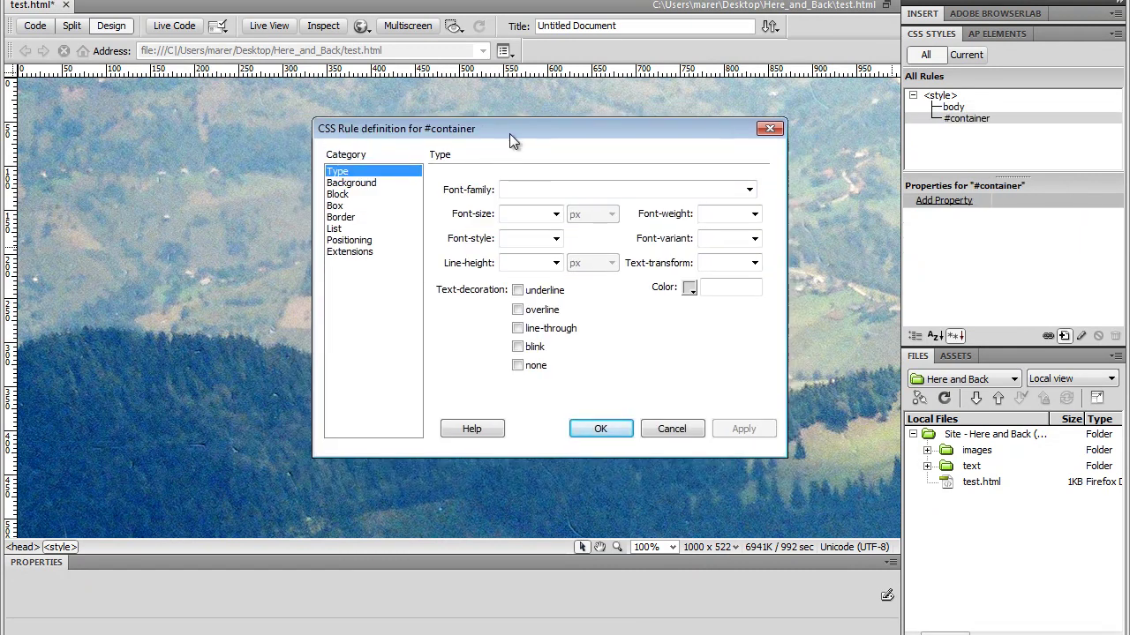
{"action": "left_click", "coordinate": [336, 207]}
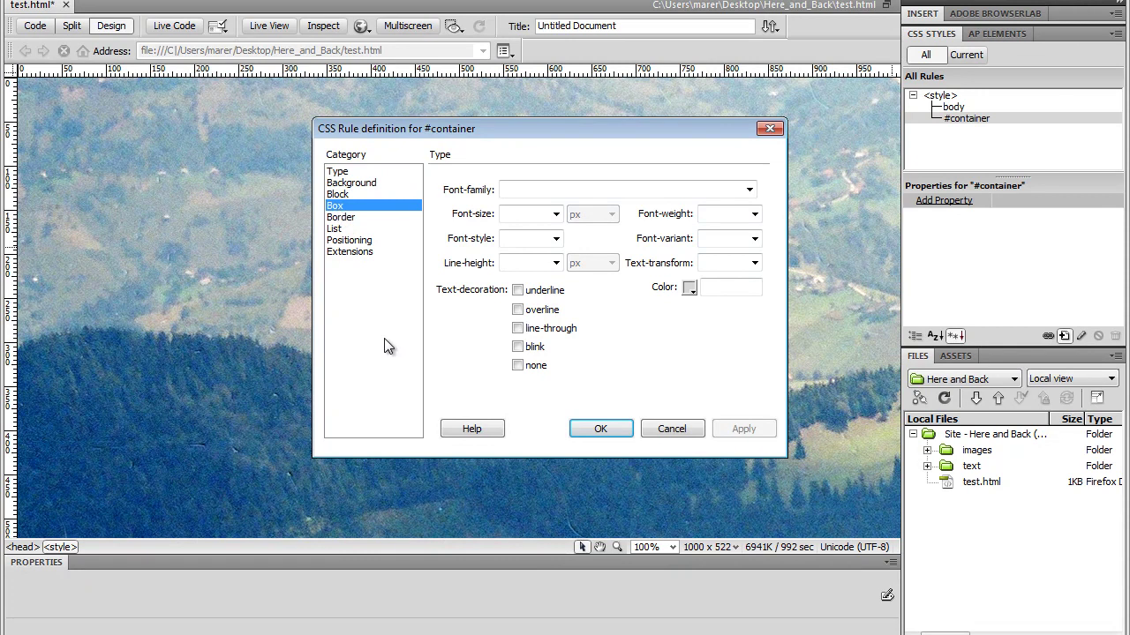
{"action": "left_click", "coordinate": [511, 268]}
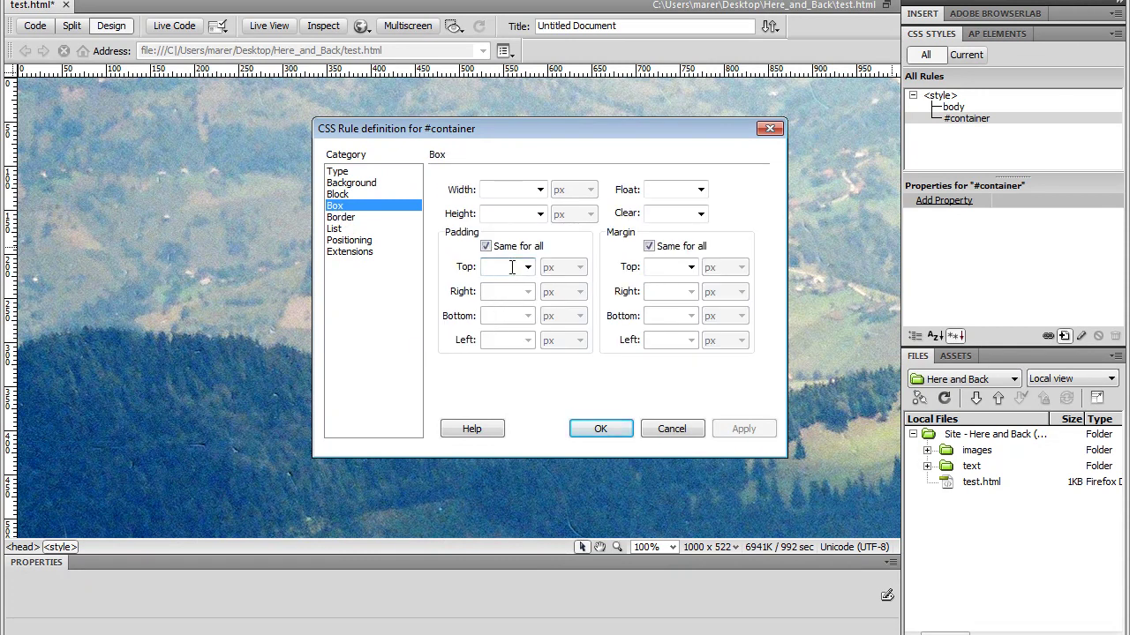
{"action": "type", "text": "0"}
{"action": "left_click", "coordinate": [669, 267]}
{"action": "type", "text": "0"}
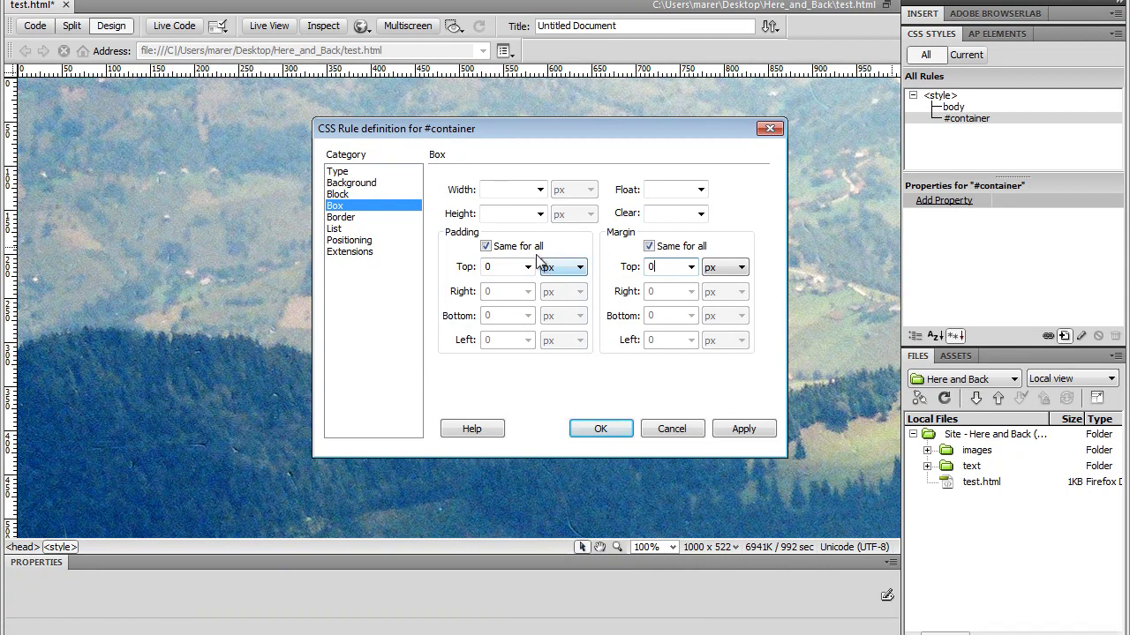
- Set the #container rule's width to 780 px and its height to 500 px
{"action": "left_click", "coordinate": [518, 188]}
{"action": "type", "text": "780"}
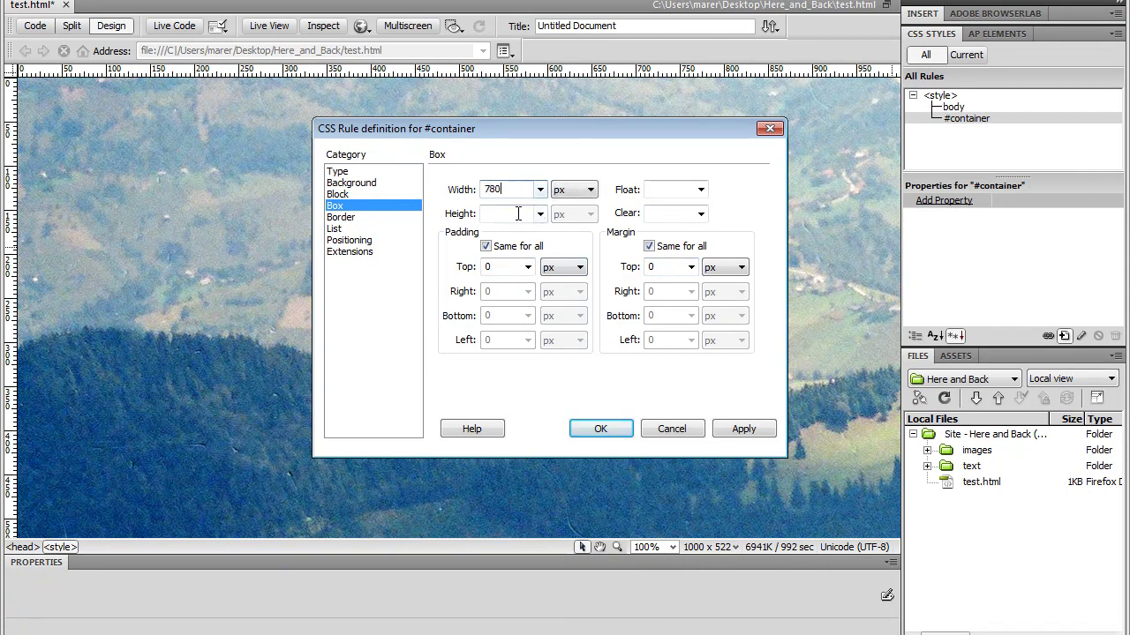
{"action": "left_click", "coordinate": [523, 214]}
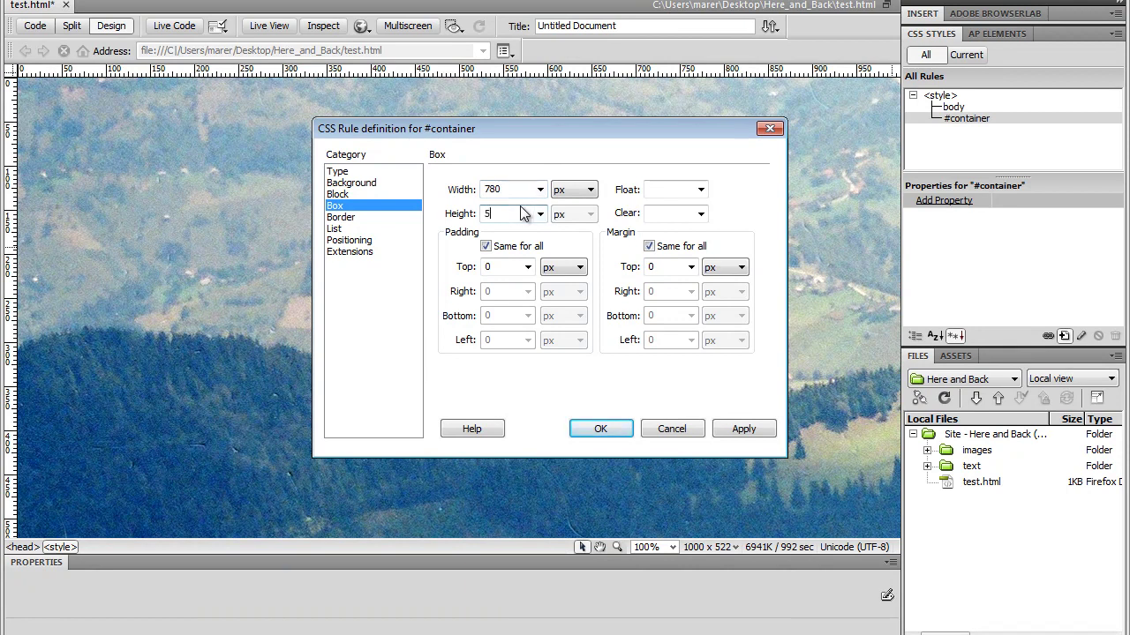
{"action": "type", "text": "900"}
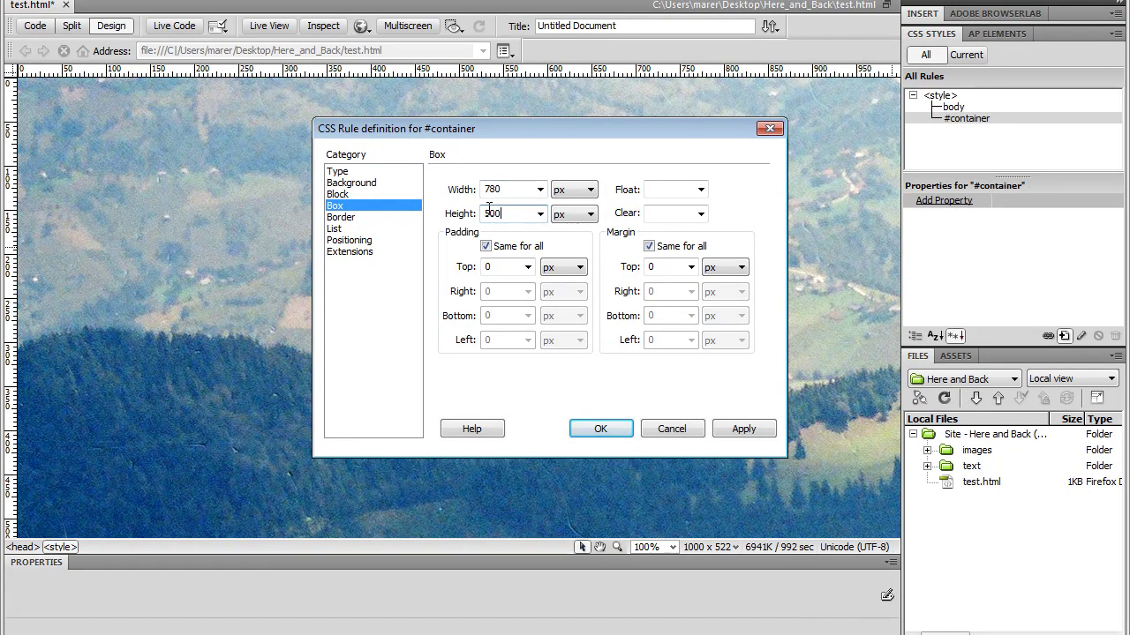
- Give the #container rule a white background colour, #FFF, and accept the rule definition
{"action": "left_click", "coordinate": [358, 186]}
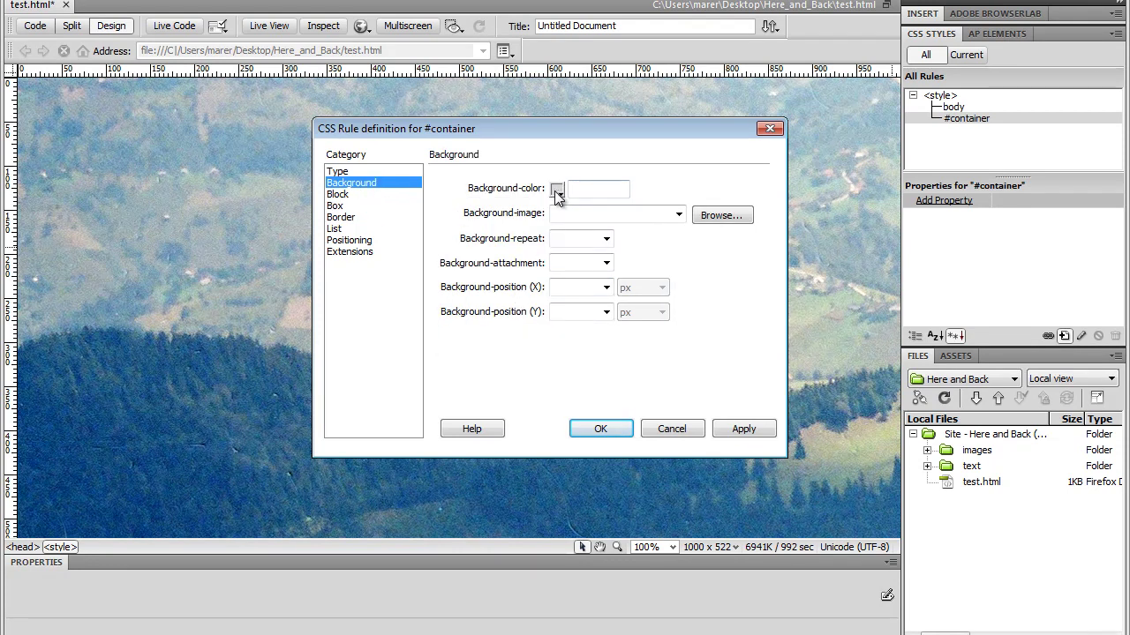
{"action": "left_click", "coordinate": [558, 194]}
{"action": "left_click", "coordinate": [563, 262]}
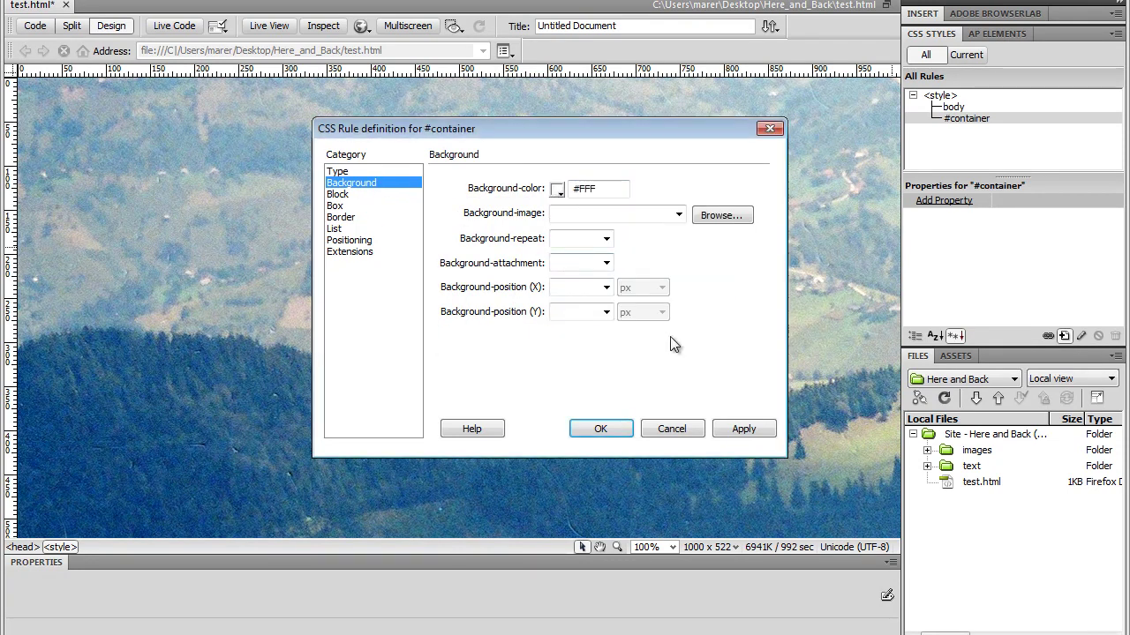
{"action": "left_click", "coordinate": [600, 429]}
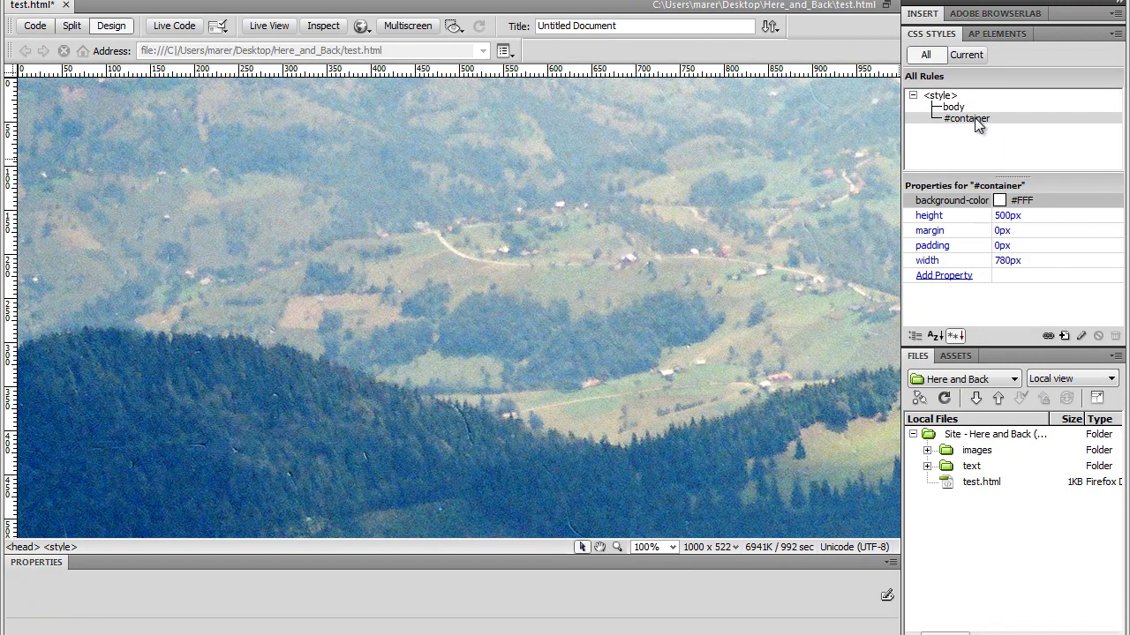
- Open the Common insert objects and bring the Insert Div Tag command into view
{"action": "left_click", "coordinate": [922, 14]}
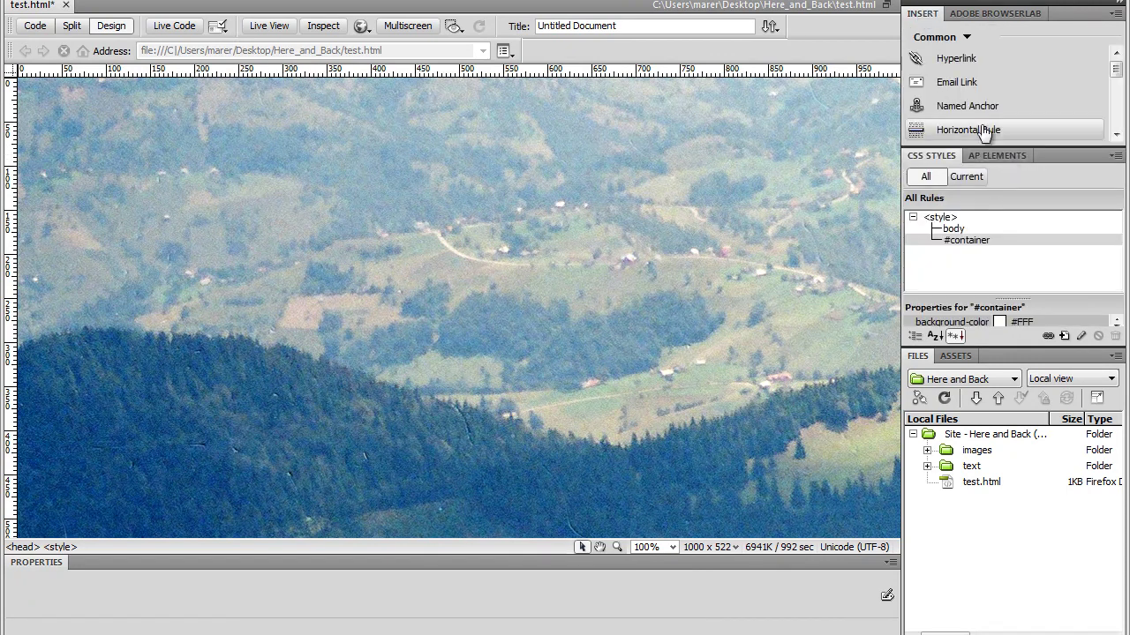
{"action": "left_click", "coordinate": [965, 39]}
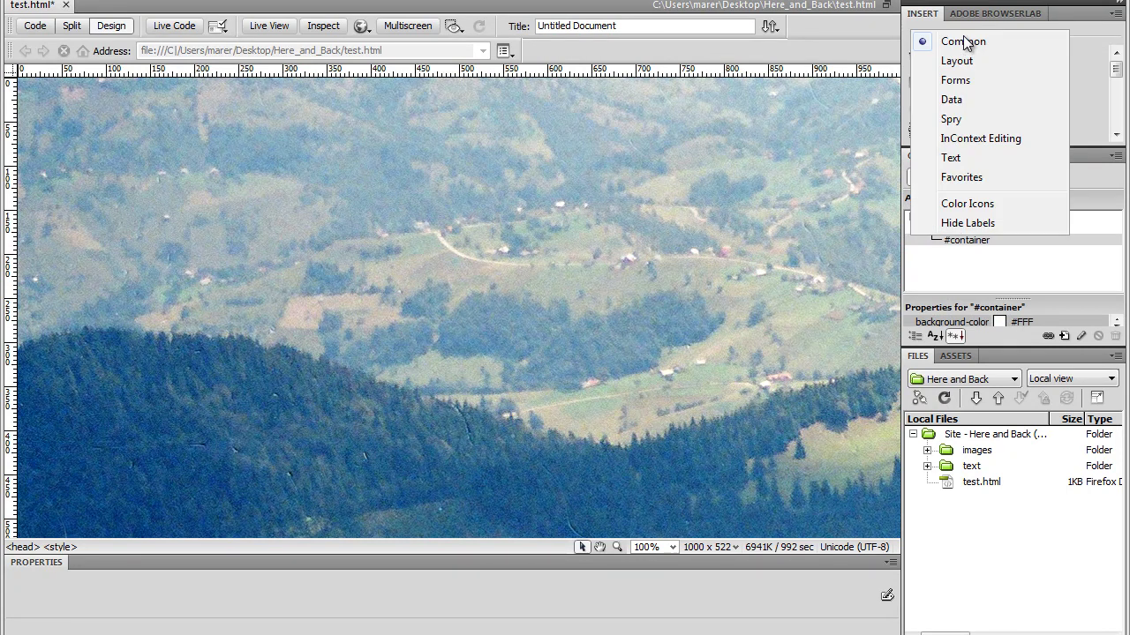
{"action": "left_click_drag", "start_coordinate": [1117, 70], "coordinate": [1116, 81]}
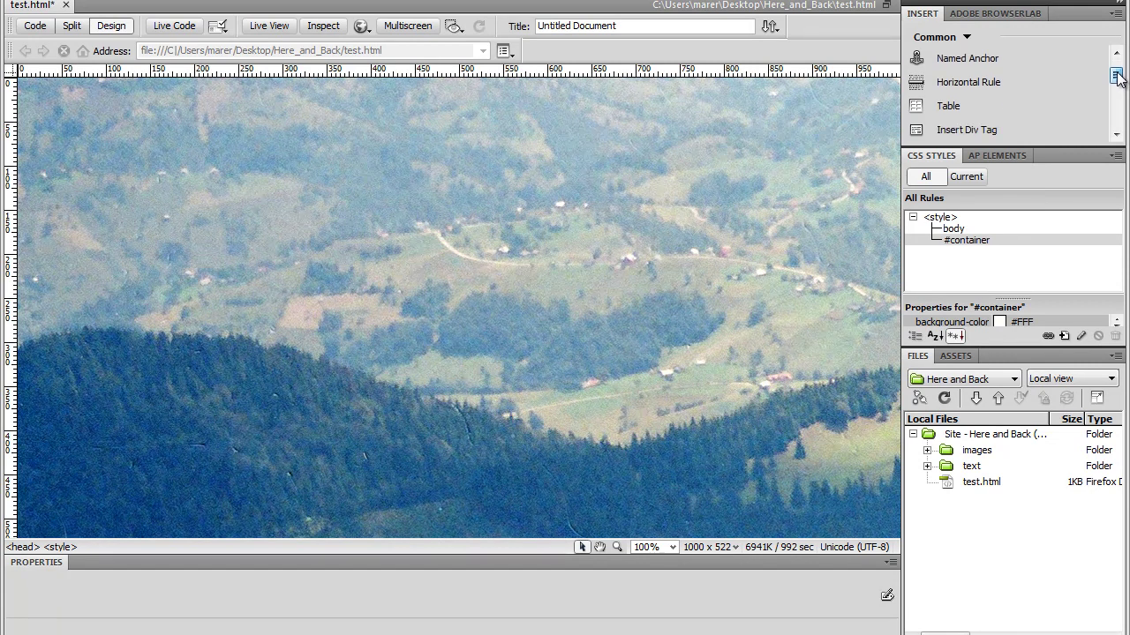
{"action": "left_click", "coordinate": [978, 130]}
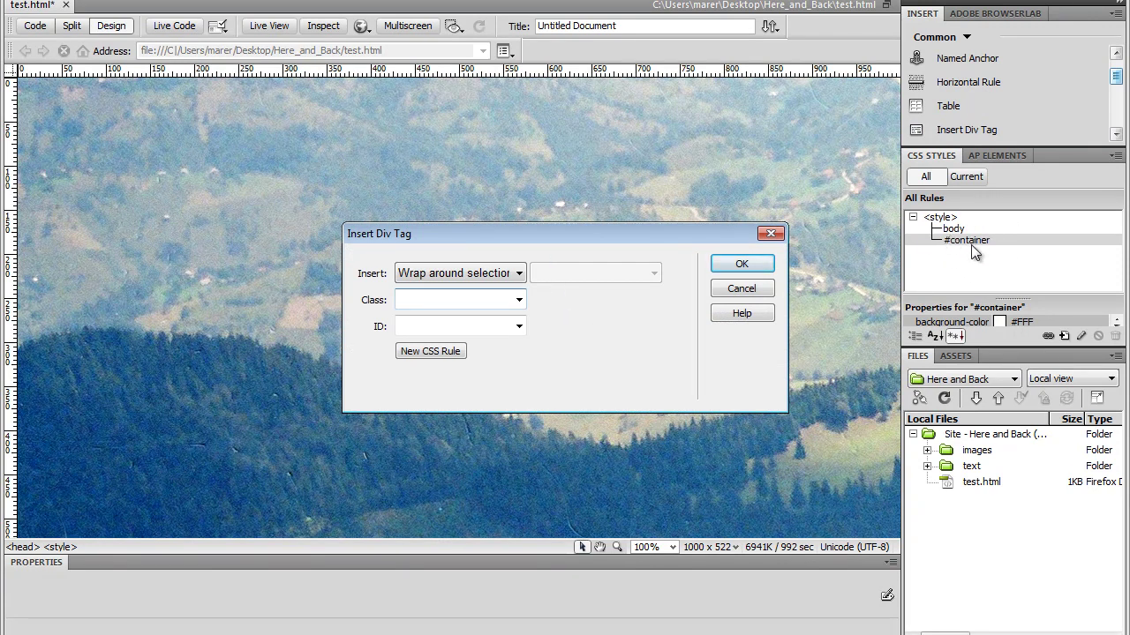
{"action": "left_click", "coordinate": [519, 328]}
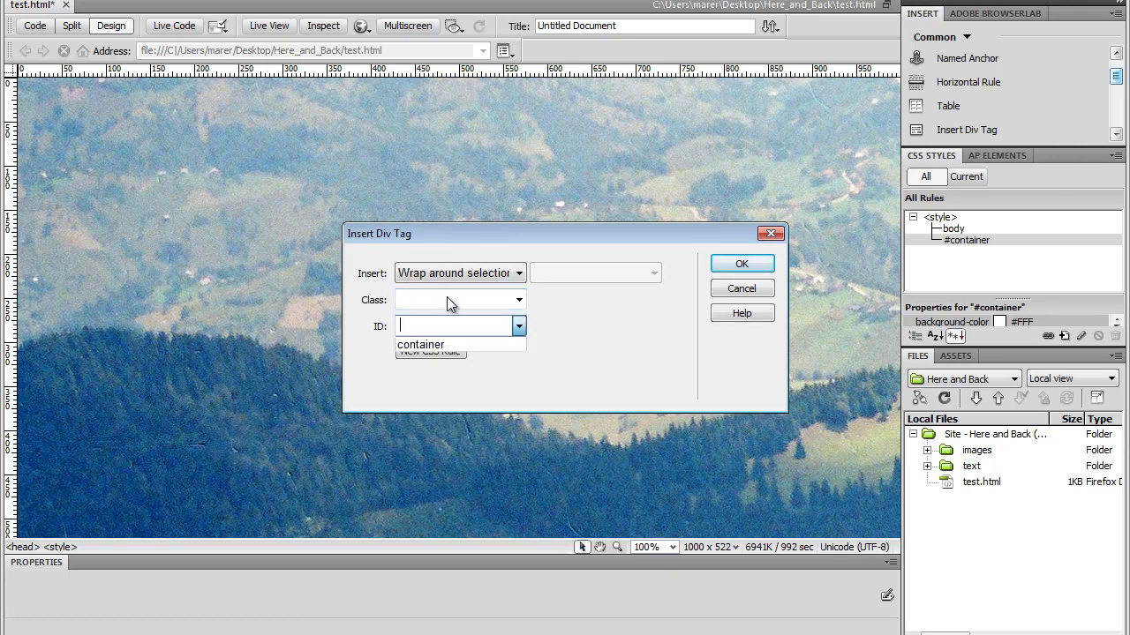
{"action": "left_click", "coordinate": [425, 344]}
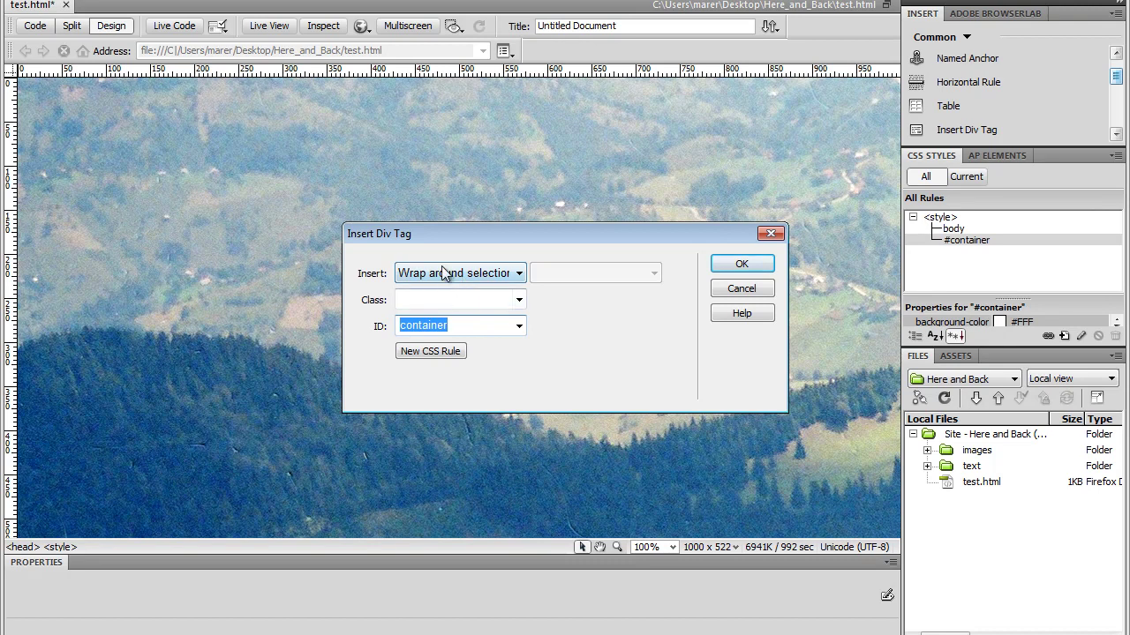
{"action": "left_click", "coordinate": [742, 290]}
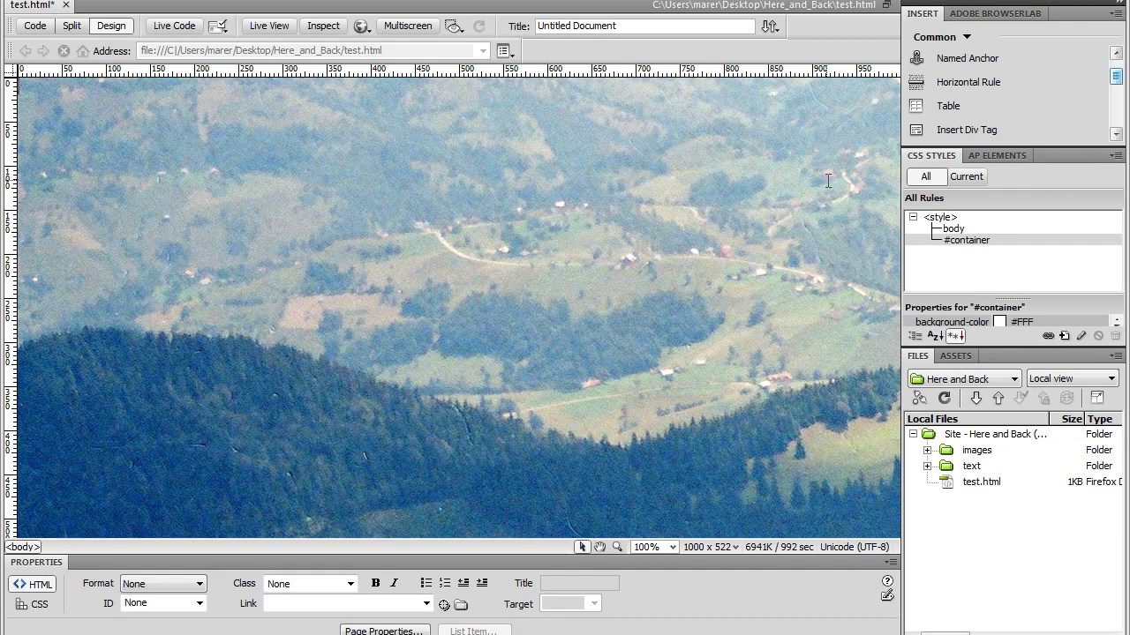
- Insert a div tag with the ID container at the insertion point in the page and delete its placeholder text
{"action": "left_click", "coordinate": [968, 131]}
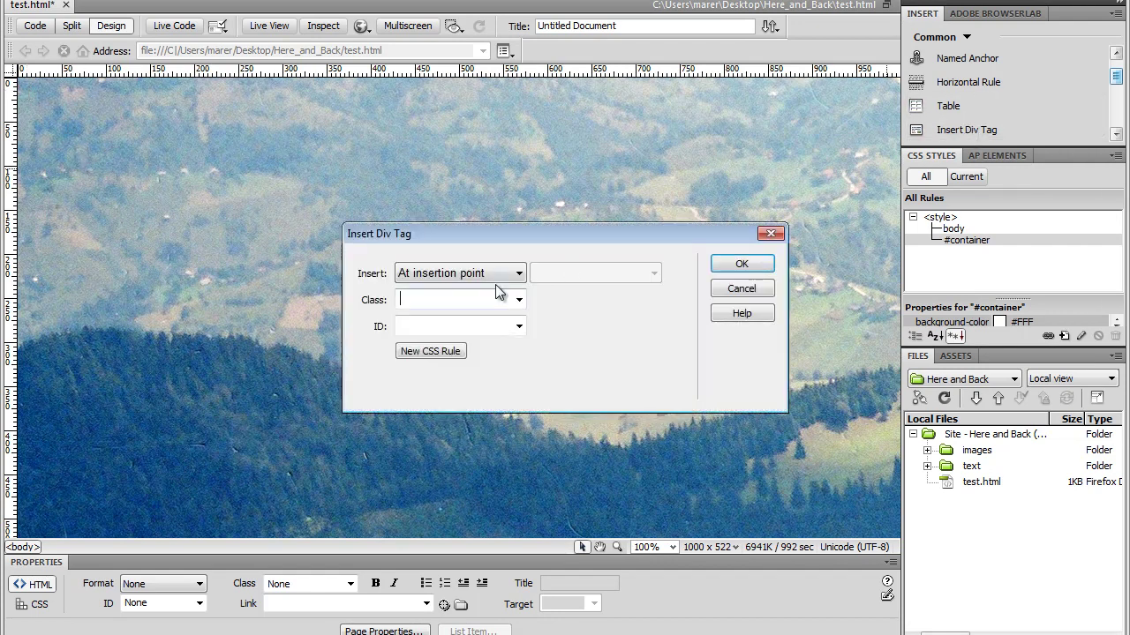
{"action": "left_click", "coordinate": [519, 326]}
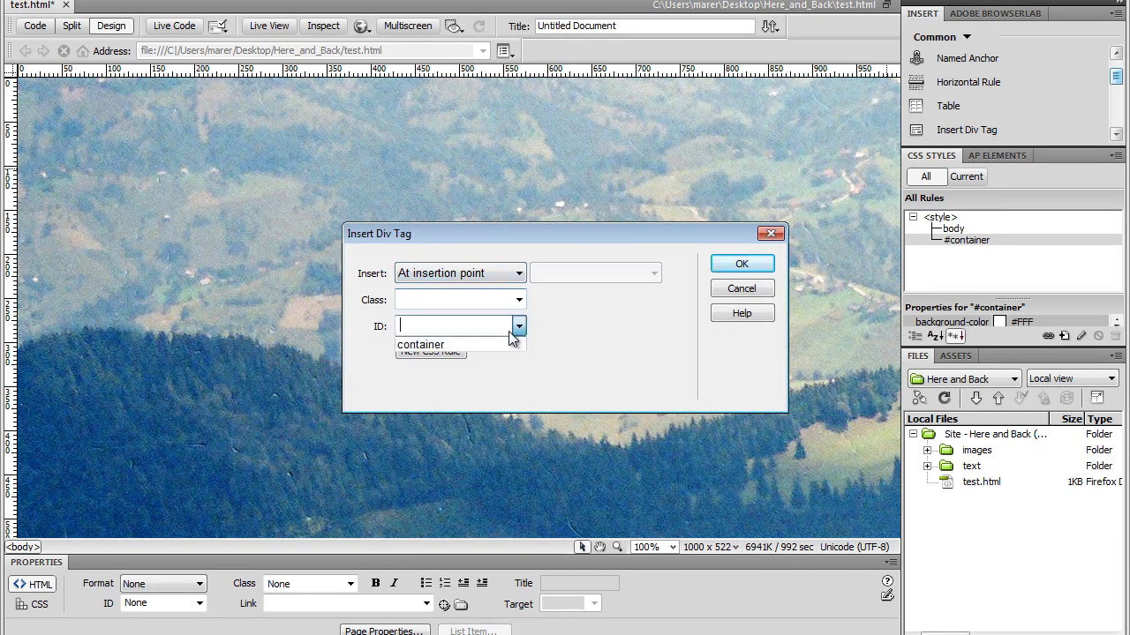
{"action": "left_click", "coordinate": [453, 344]}
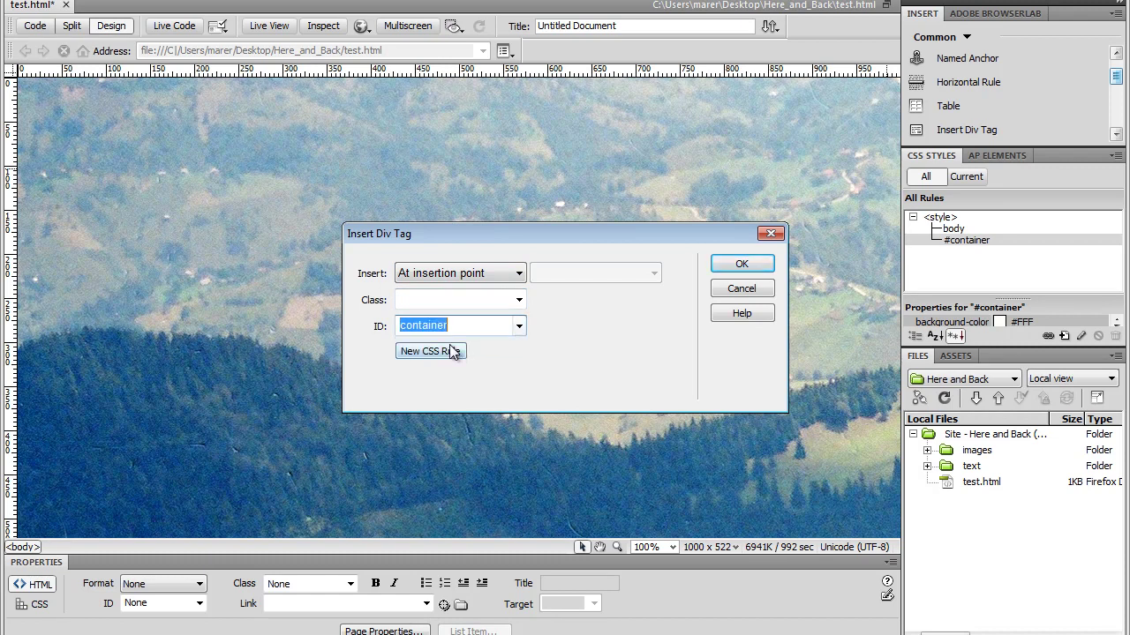
{"action": "left_click", "coordinate": [742, 266]}
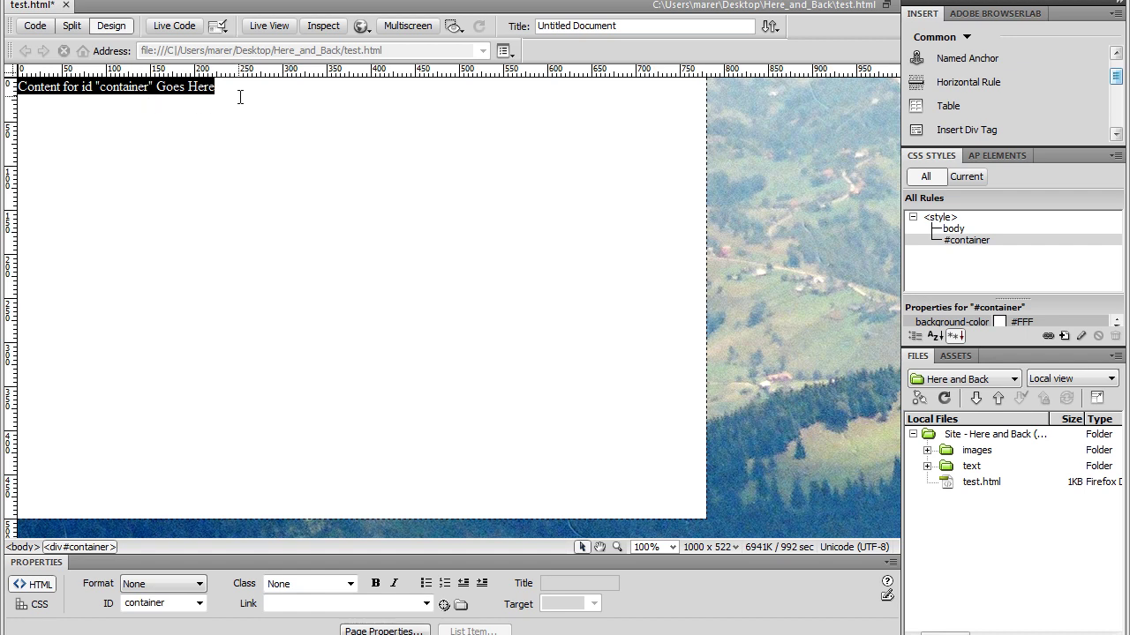
{"action": "key", "text": "Delete"}
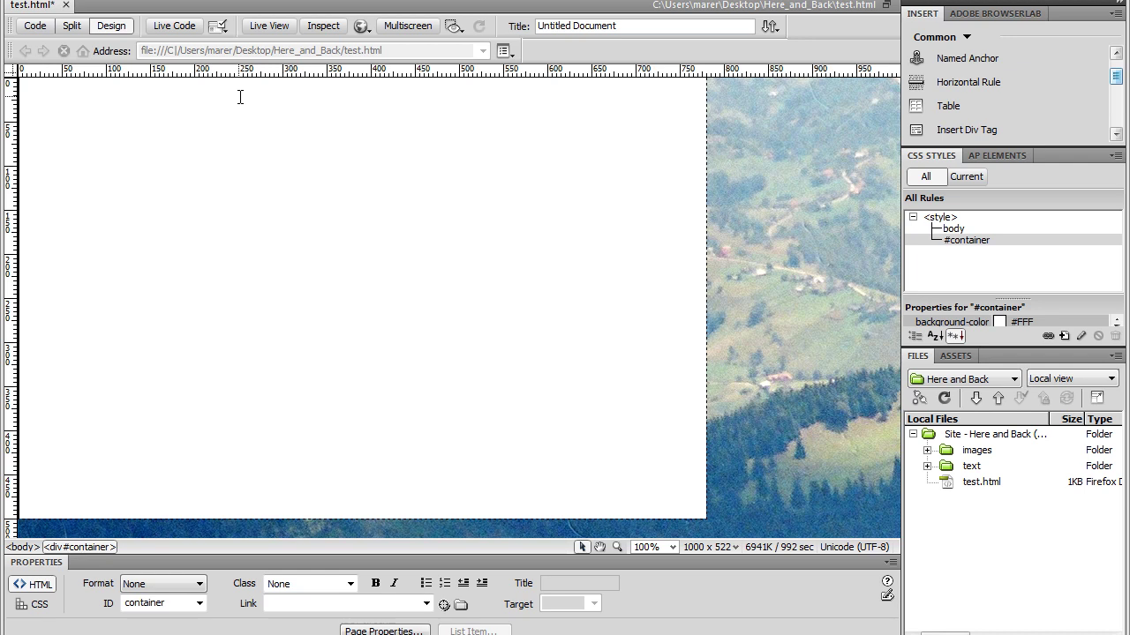
- Create a CSS rule with the ID selector navigation, defined in this document only
{"action": "left_click", "coordinate": [1064, 335]}
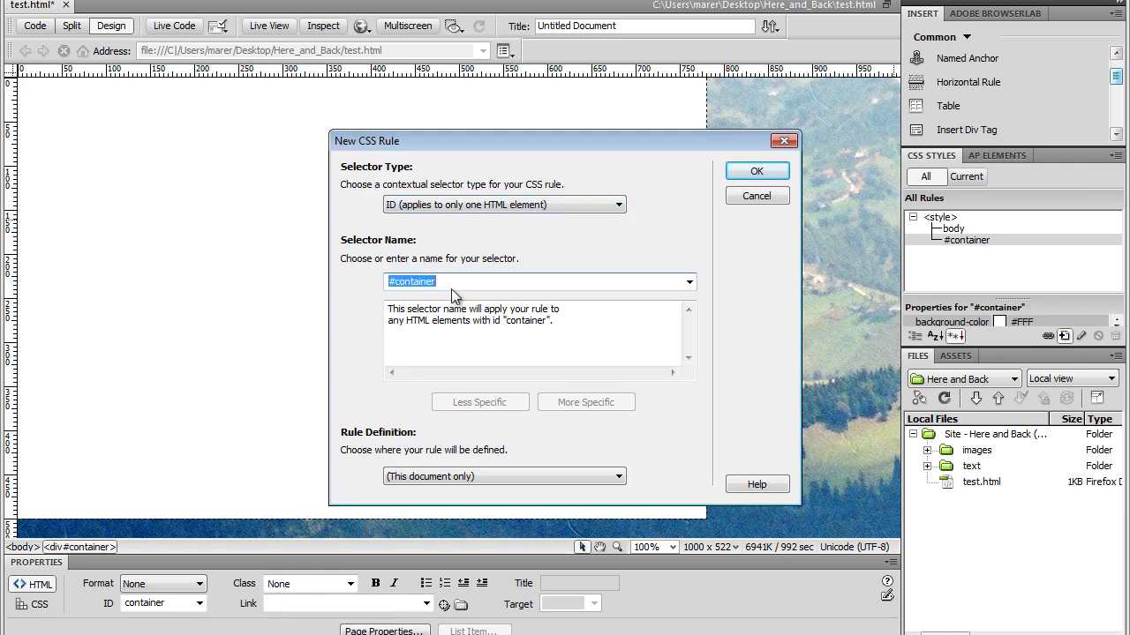
{"action": "type", "text": "navigation"}
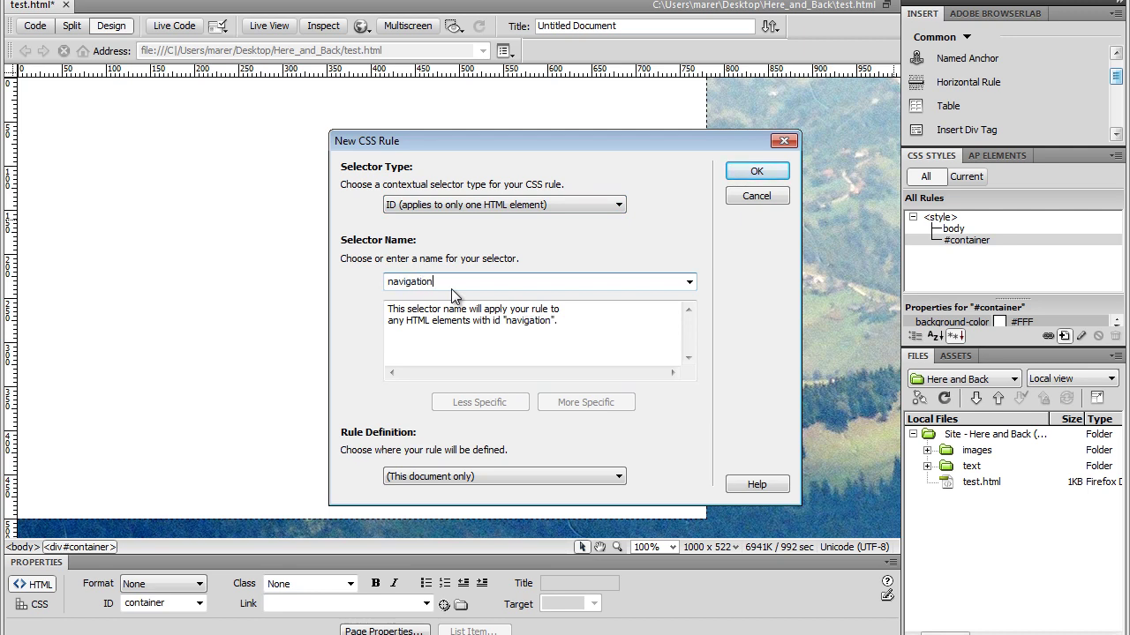
{"action": "left_click", "coordinate": [749, 172]}
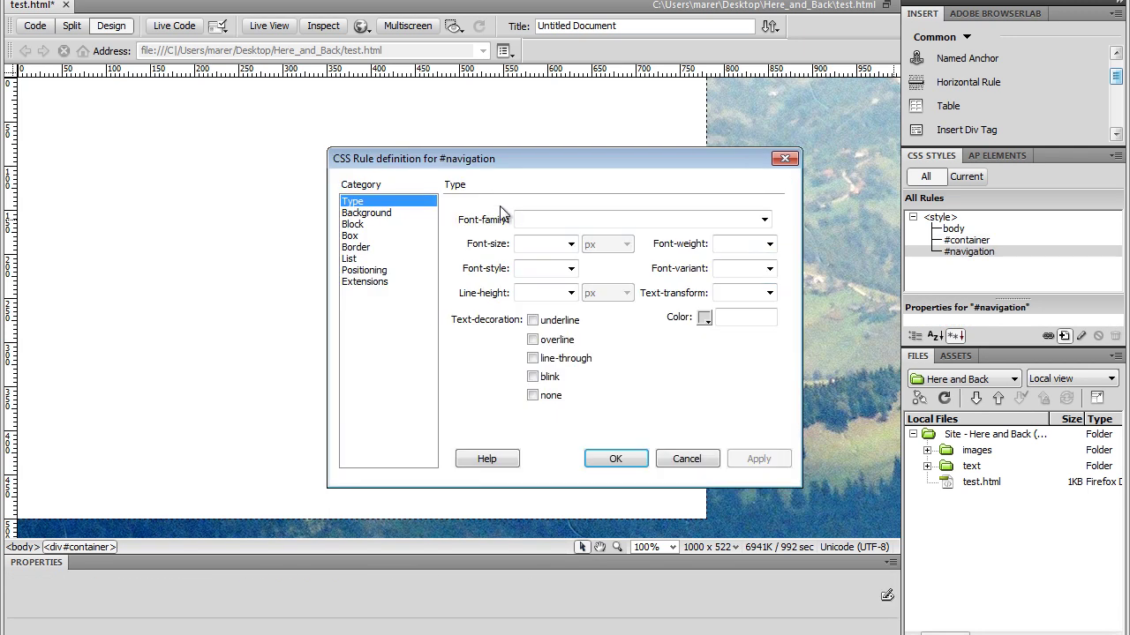
{"action": "left_click_drag", "start_coordinate": [490, 164], "coordinate": [471, 155]}
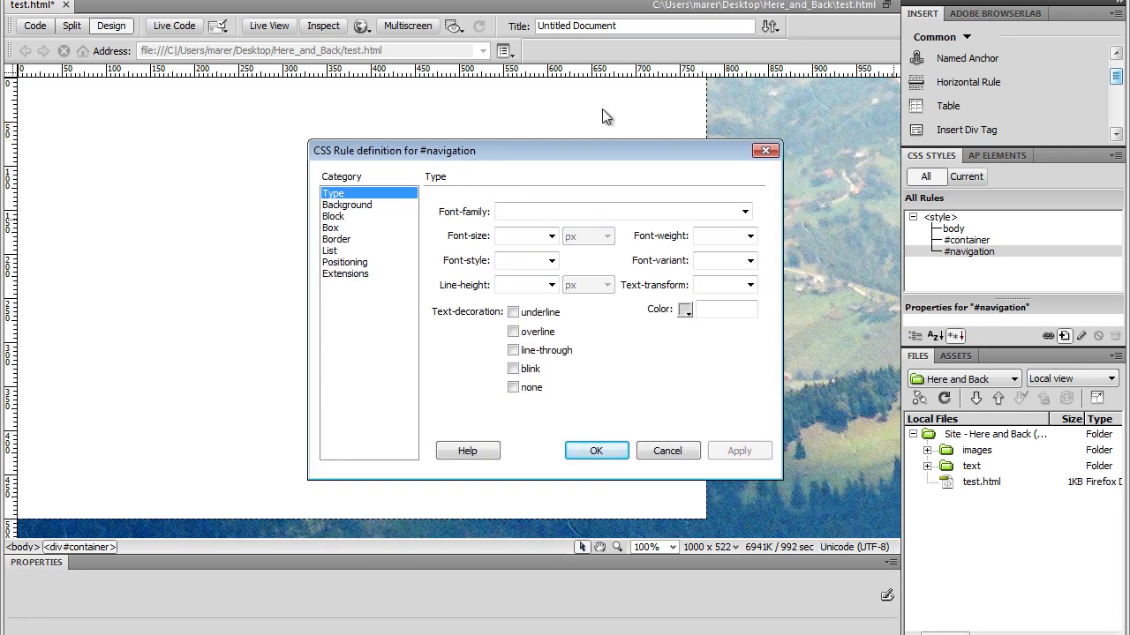
- Set the #navigation rule's box to 0 px padding and margin on all sides, 780 px width and 100 px height
{"action": "left_click", "coordinate": [335, 228]}
{"action": "left_click", "coordinate": [499, 288]}
{"action": "type", "text": "0"}
{"action": "left_click", "coordinate": [660, 288]}
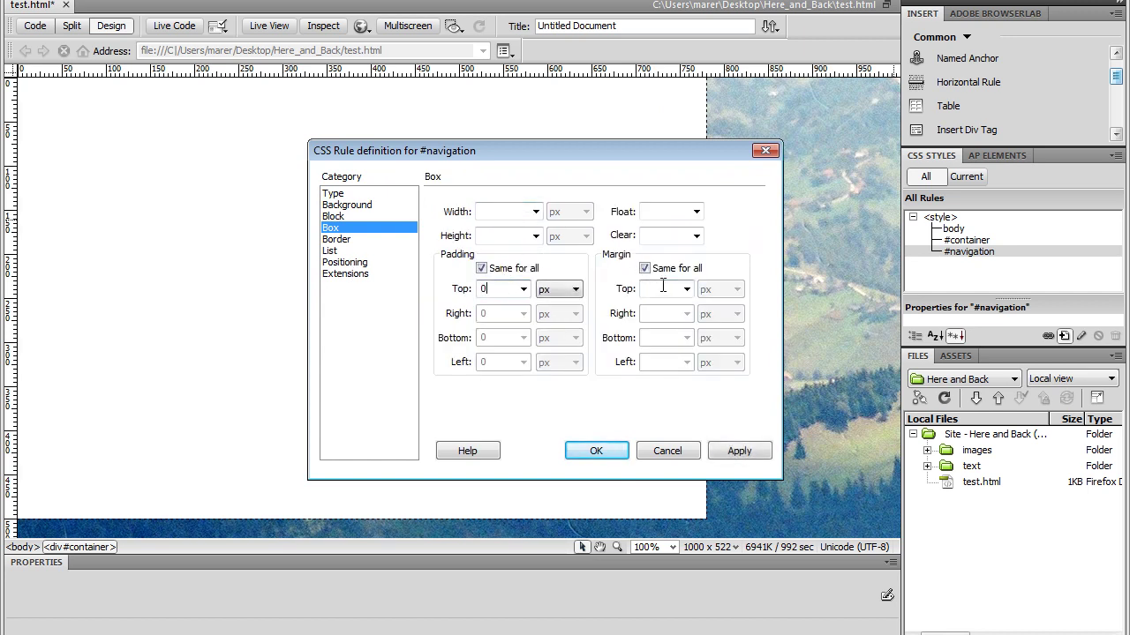
{"action": "type", "text": "0"}
{"action": "left_click", "coordinate": [508, 211]}
{"action": "type", "text": "78"}
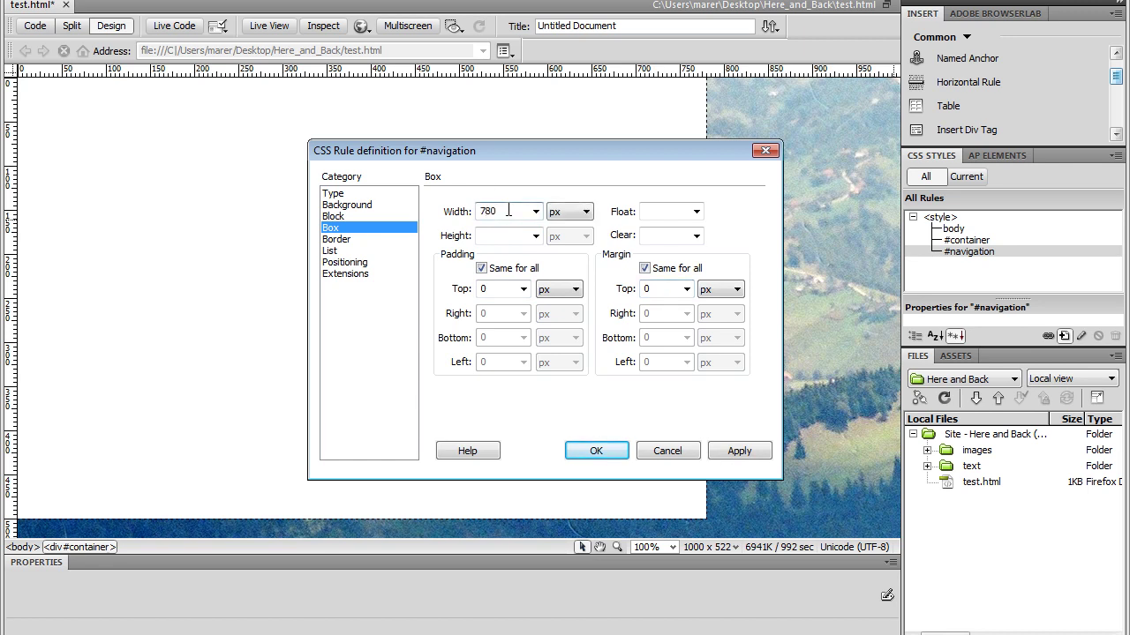
{"action": "left_click", "coordinate": [503, 235]}
{"action": "type", "text": "100"}
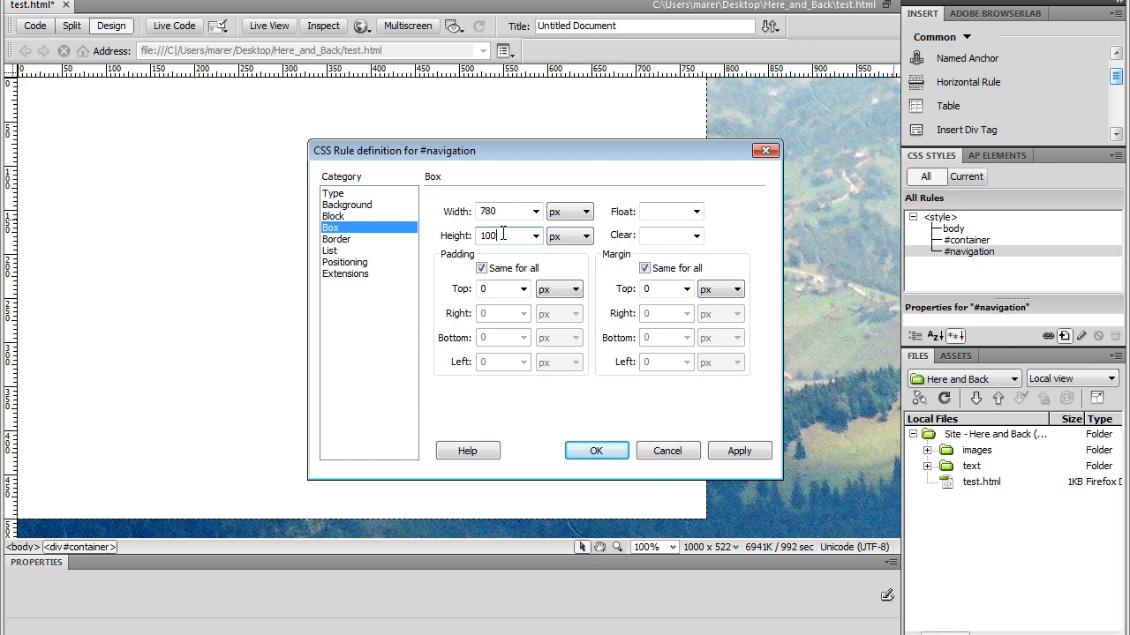
- Give the #navigation rule the background image header.jpg from the images folder and accept the rule definition
{"action": "left_click", "coordinate": [348, 210]}
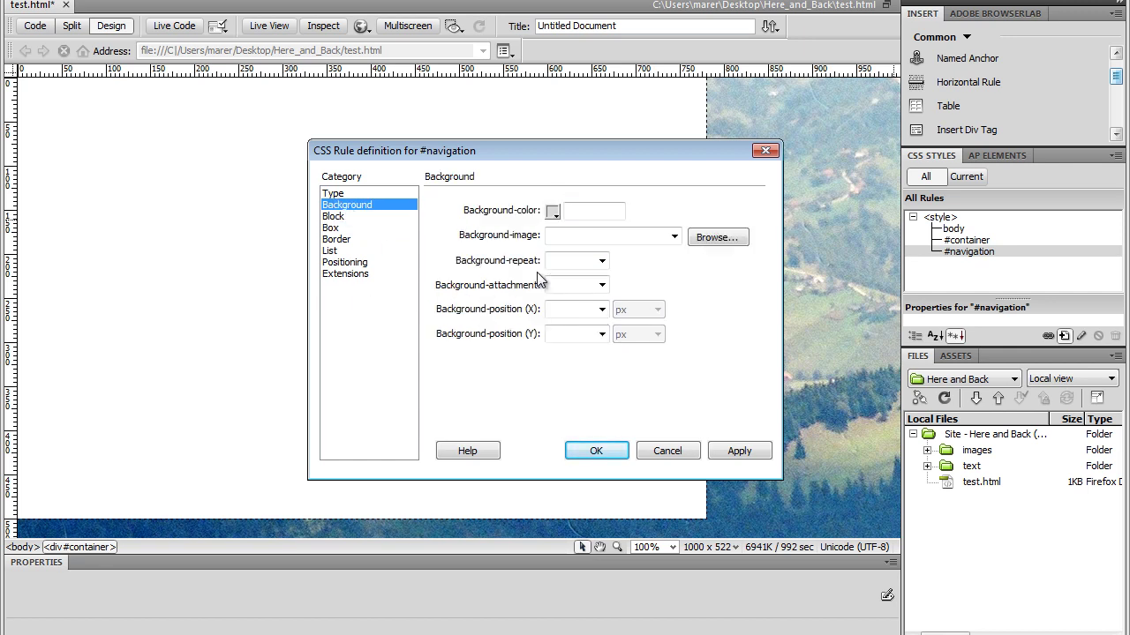
{"action": "left_click", "coordinate": [715, 236]}
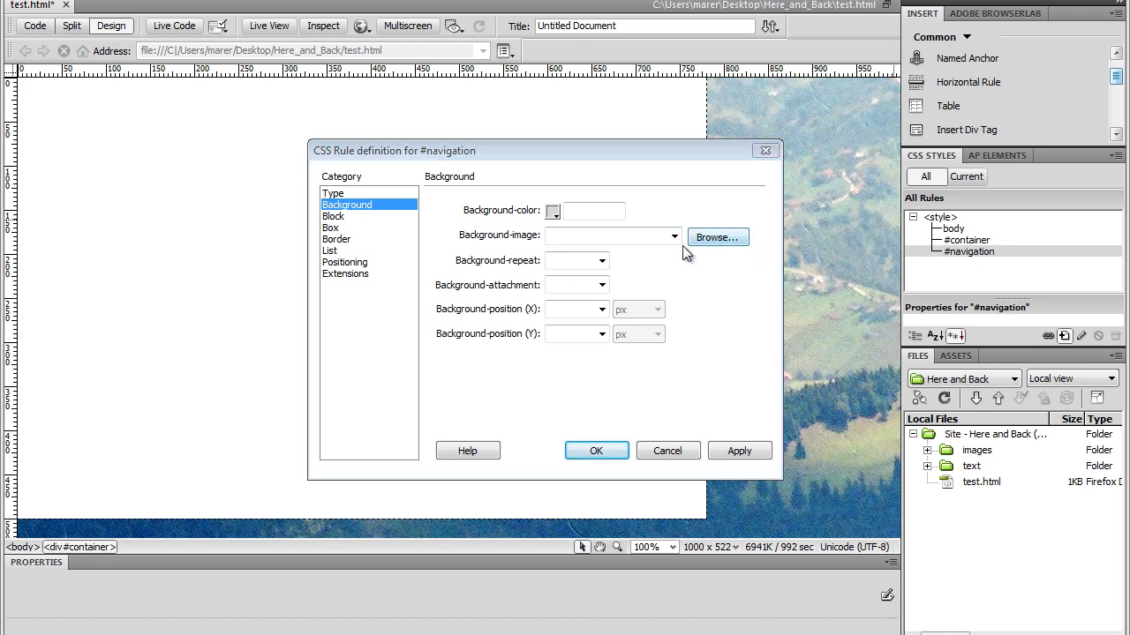
{"action": "left_click_drag", "start_coordinate": [630, 227], "coordinate": [623, 272]}
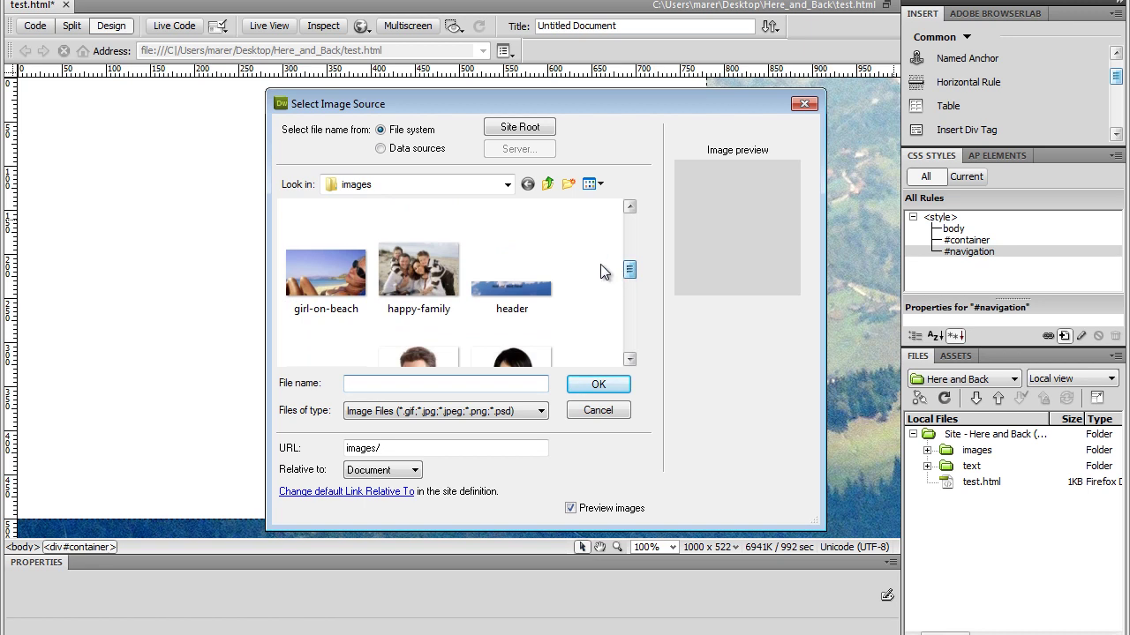
{"action": "left_click", "coordinate": [510, 287]}
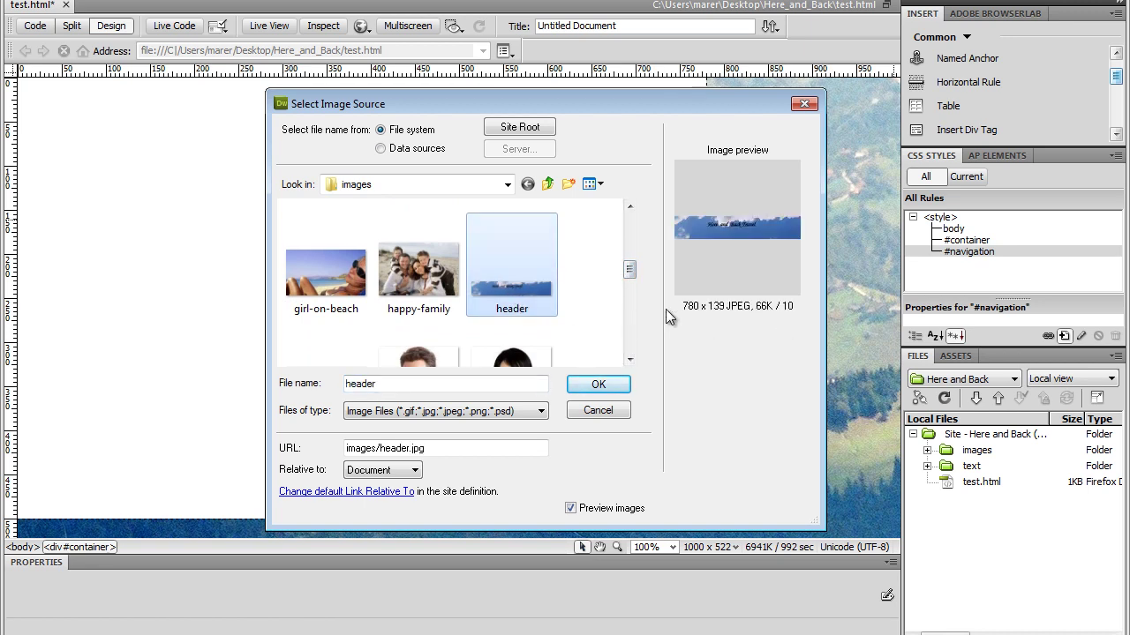
{"action": "double_click", "coordinate": [513, 287]}
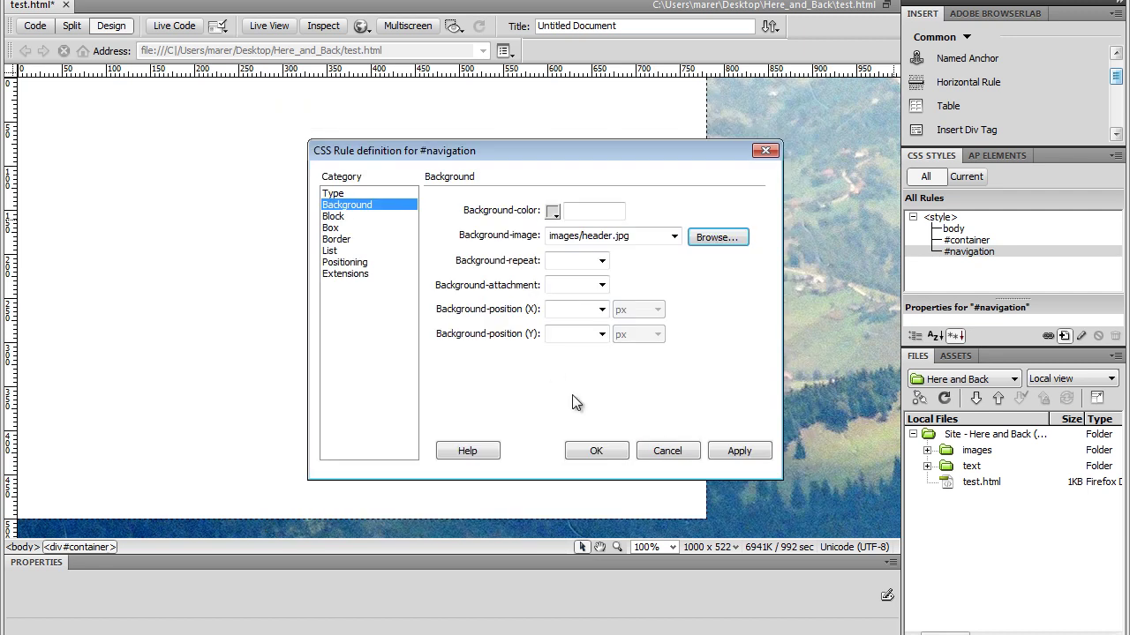
{"action": "left_click", "coordinate": [596, 448]}
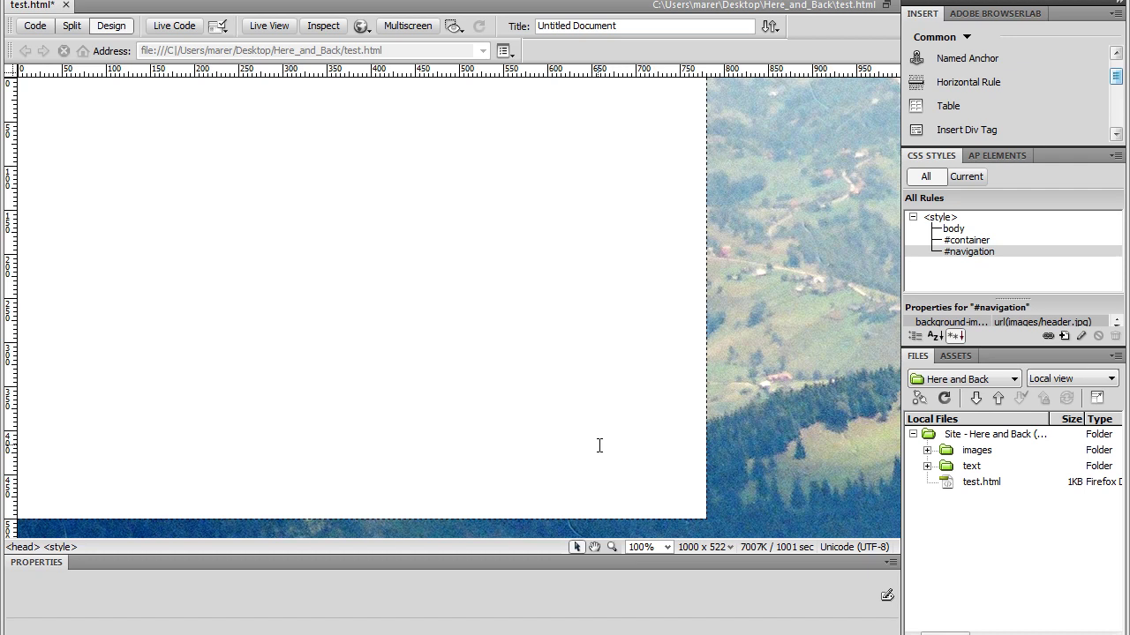
- Insert a div tag with the ID navigation after the start of the container div and delete its placeholder text
{"action": "left_click", "coordinate": [979, 132]}
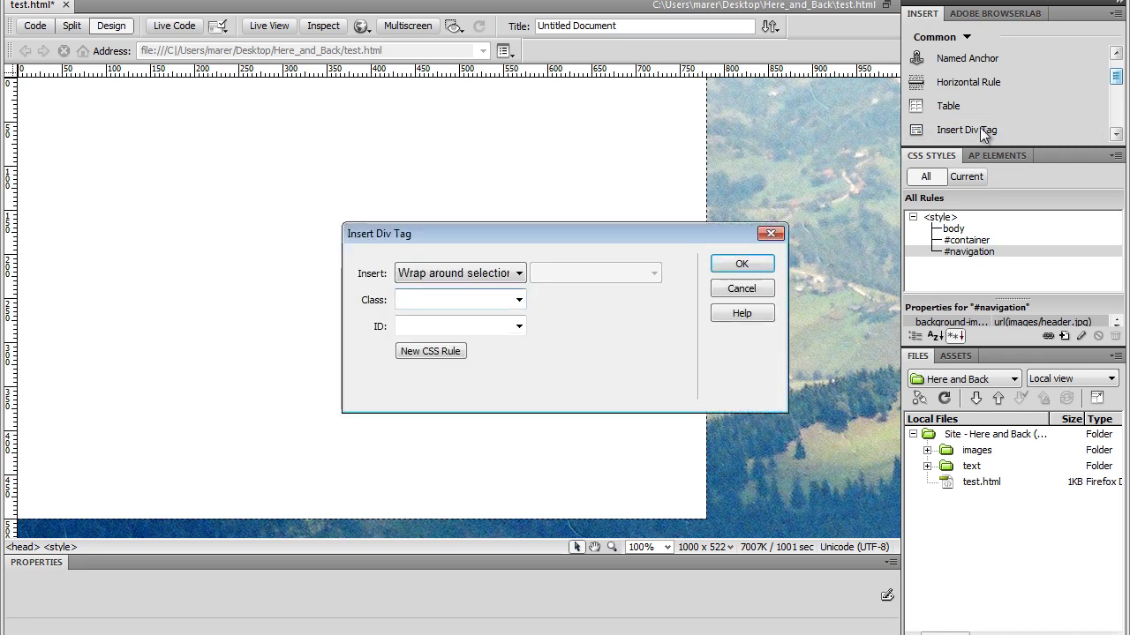
{"action": "left_click", "coordinate": [519, 327]}
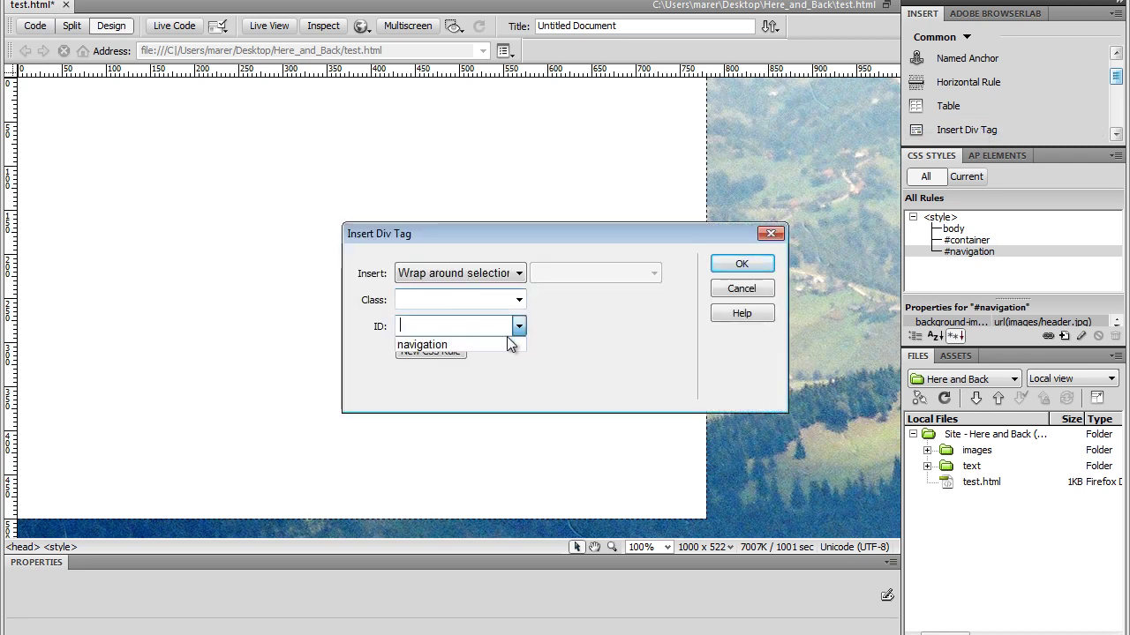
{"action": "left_click", "coordinate": [489, 343]}
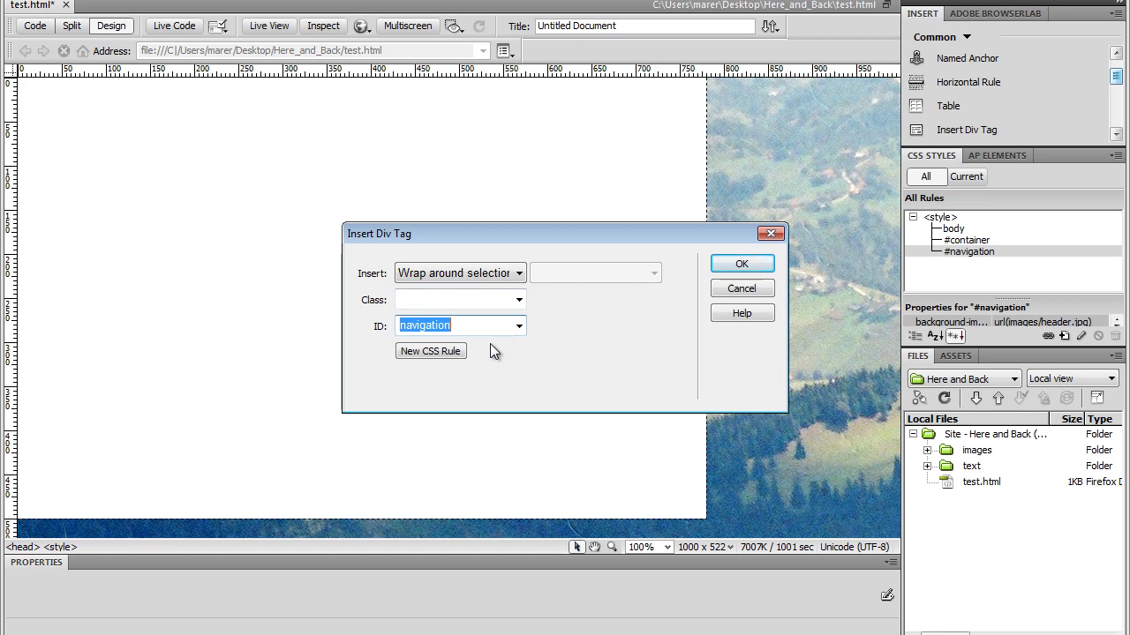
{"action": "left_click", "coordinate": [518, 274]}
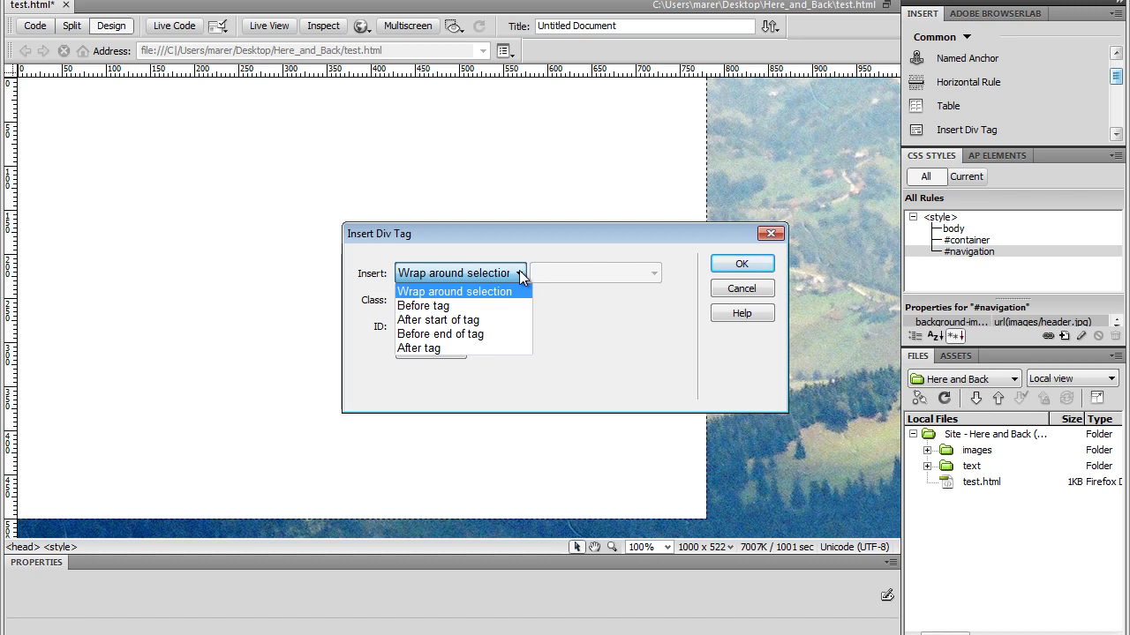
{"action": "left_click", "coordinate": [466, 319]}
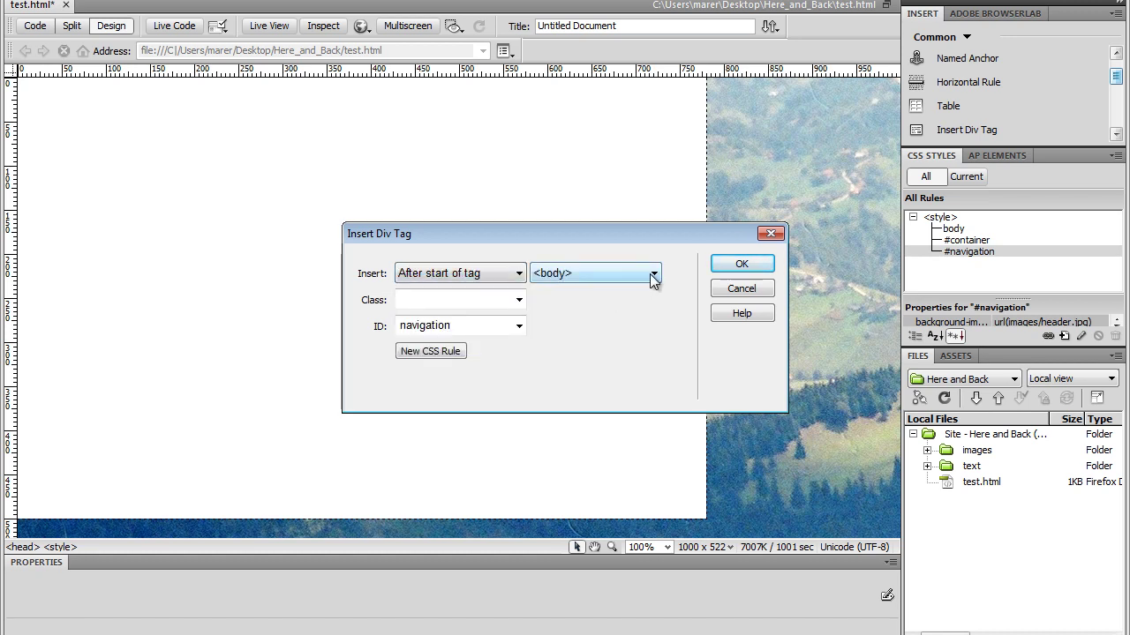
{"action": "left_click", "coordinate": [652, 275]}
{"action": "left_click", "coordinate": [598, 306]}
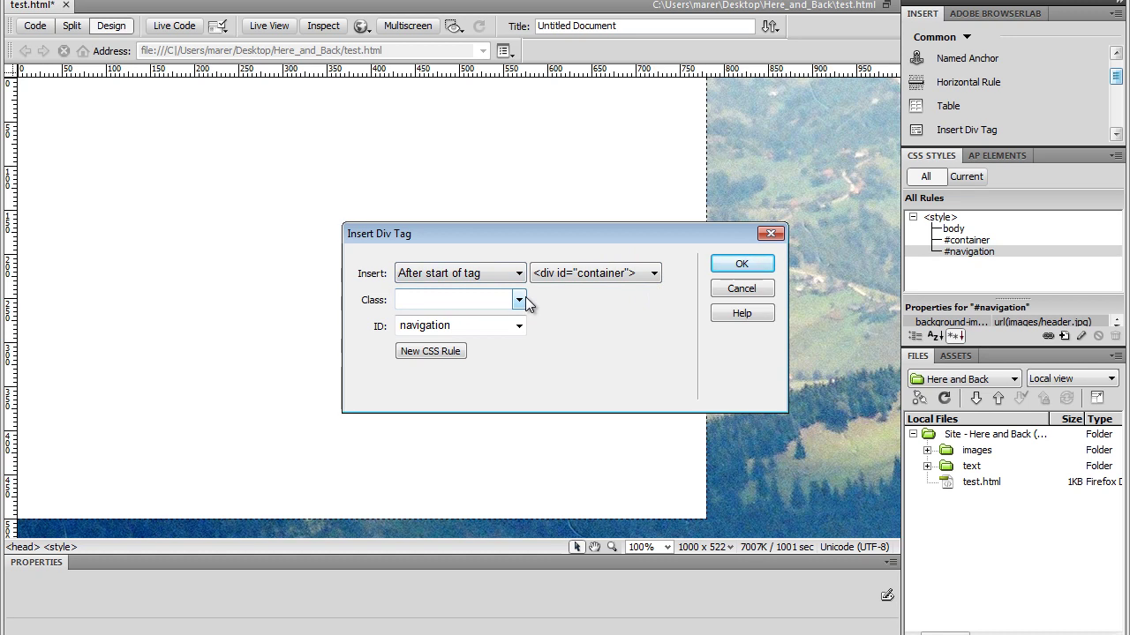
{"action": "left_click", "coordinate": [742, 264]}
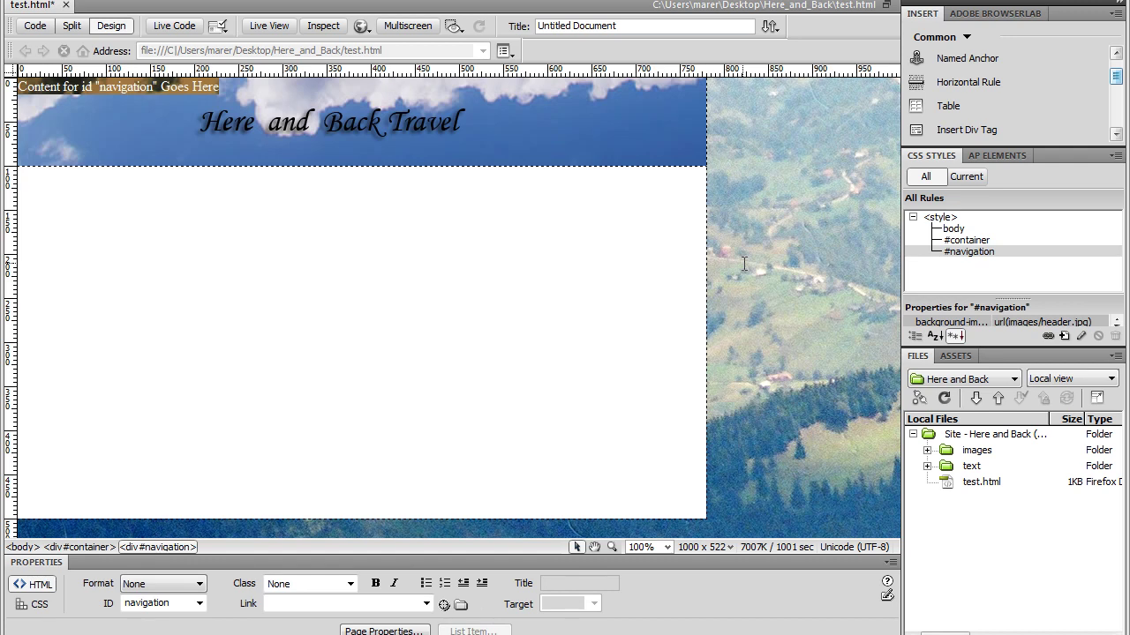
{"action": "key", "text": "Delete"}
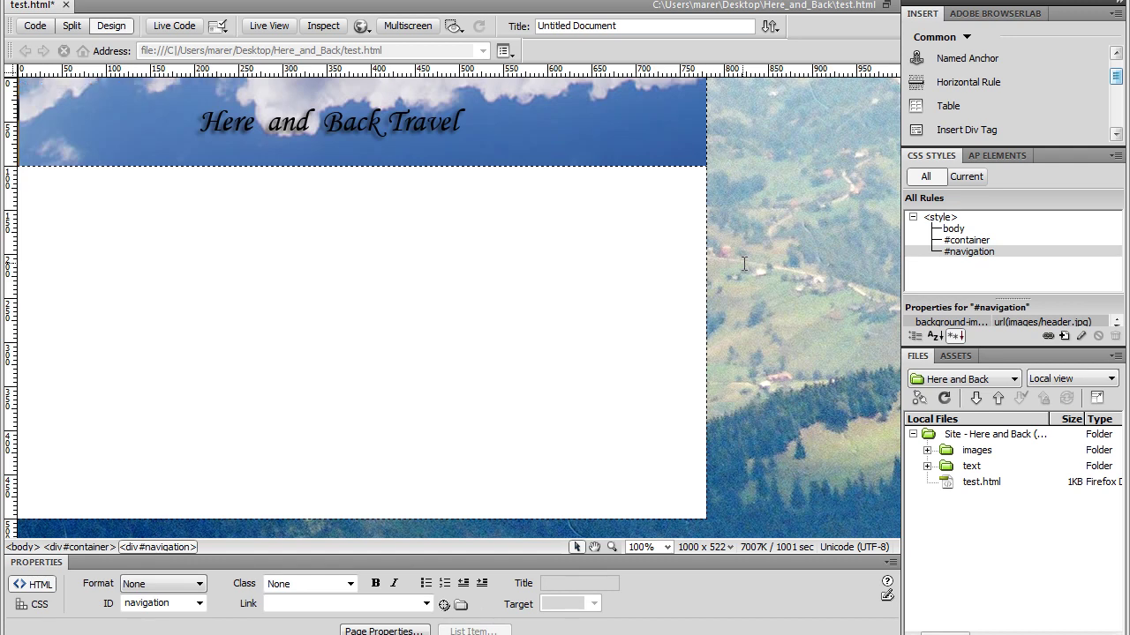
- Save test.html and preview it in Firefox 4, returning to Dreamweaver when done
{"action": "left_click", "coordinate": [361, 28]}
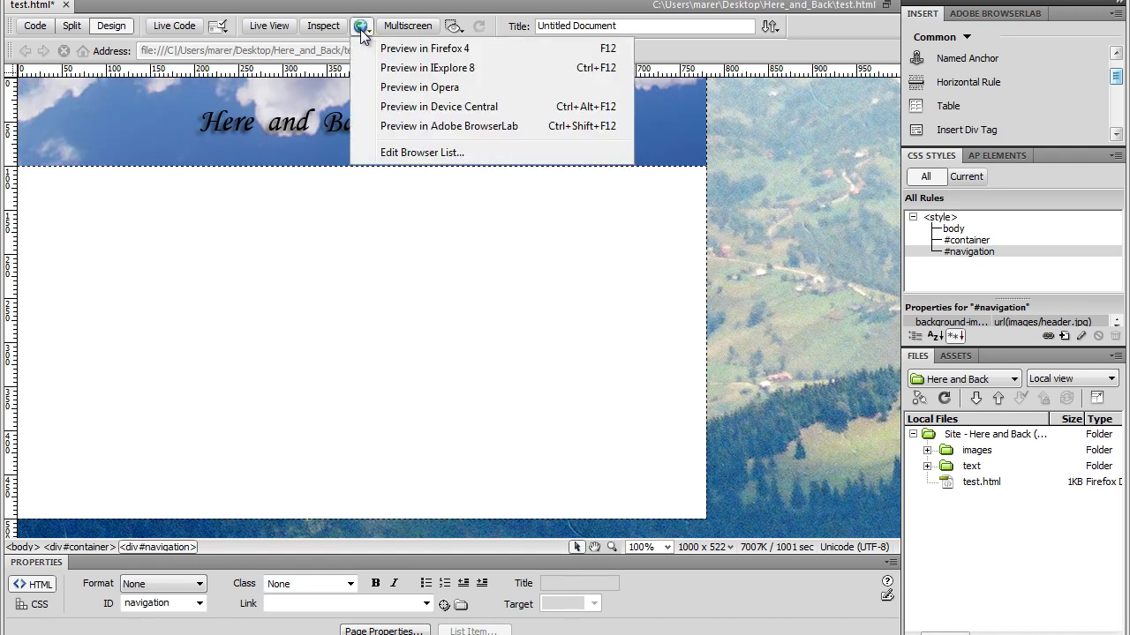
{"action": "left_click", "coordinate": [436, 50]}
{"action": "left_click", "coordinate": [485, 374]}
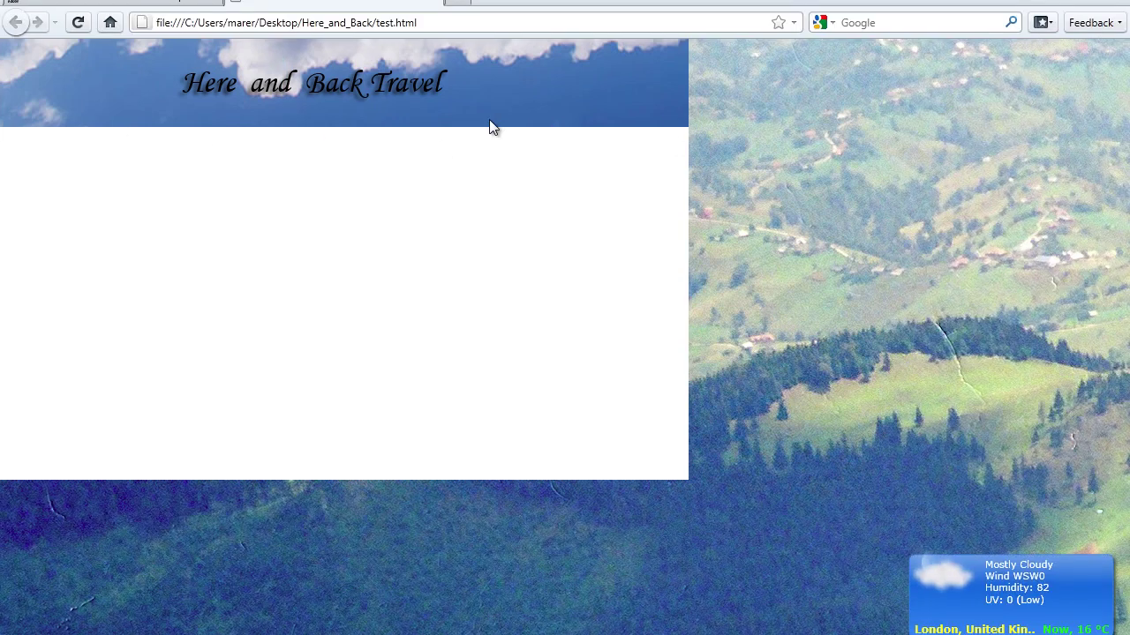
{"action": "left_click", "coordinate": [433, 5]}
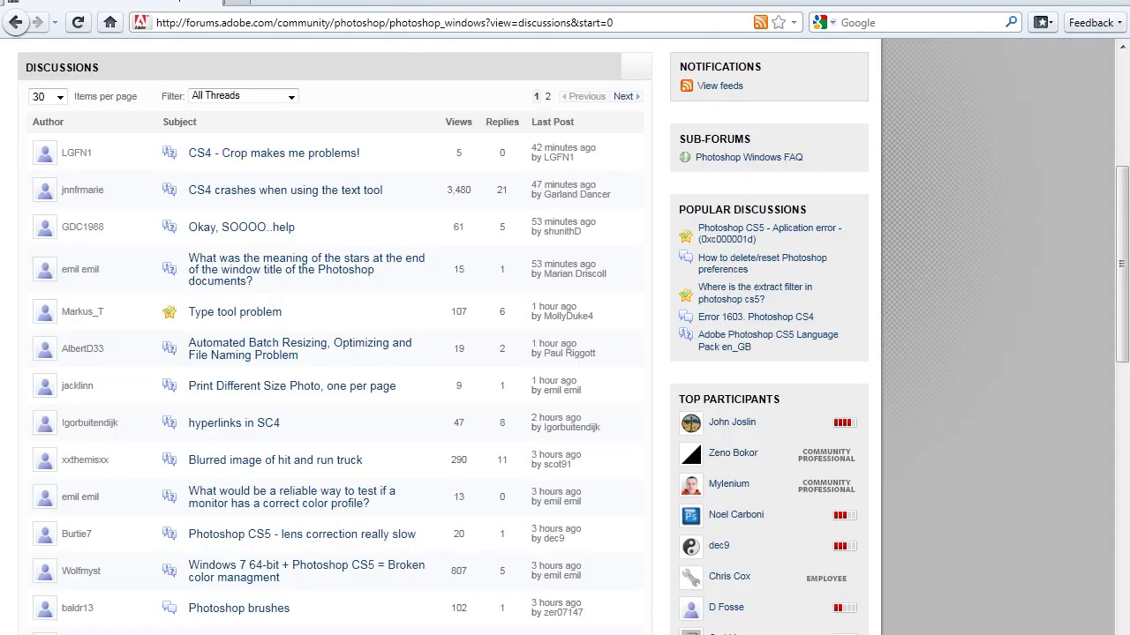
{"action": "left_click", "coordinate": [1111, 2]}
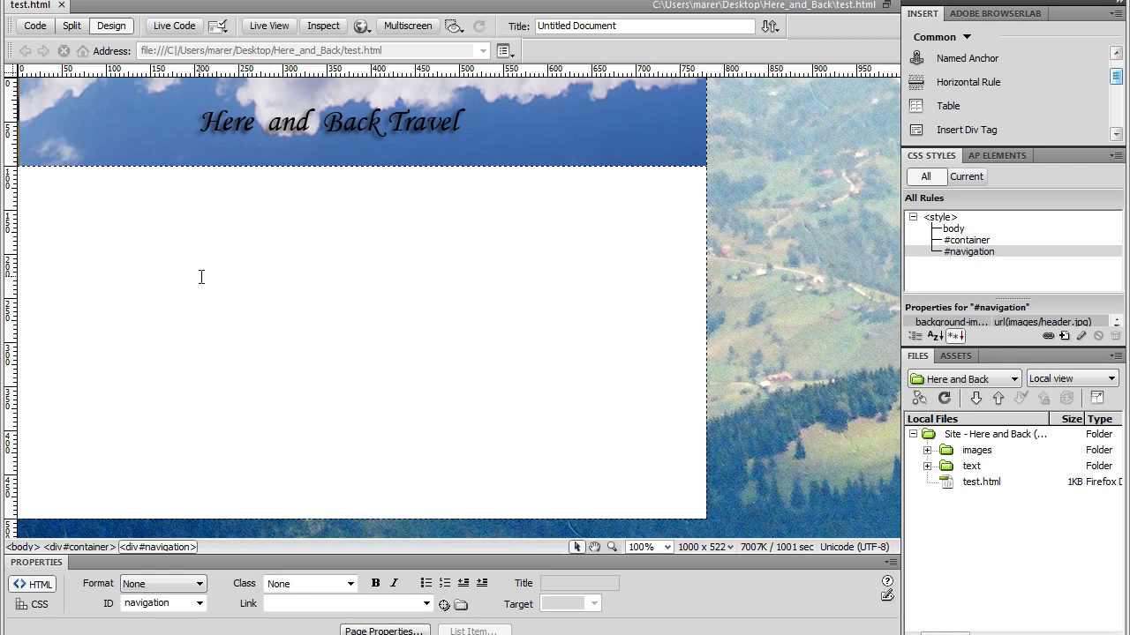
- Create a CSS rule of the ID selector type named mainContent, defined in this document only
{"action": "left_click", "coordinate": [1065, 336]}
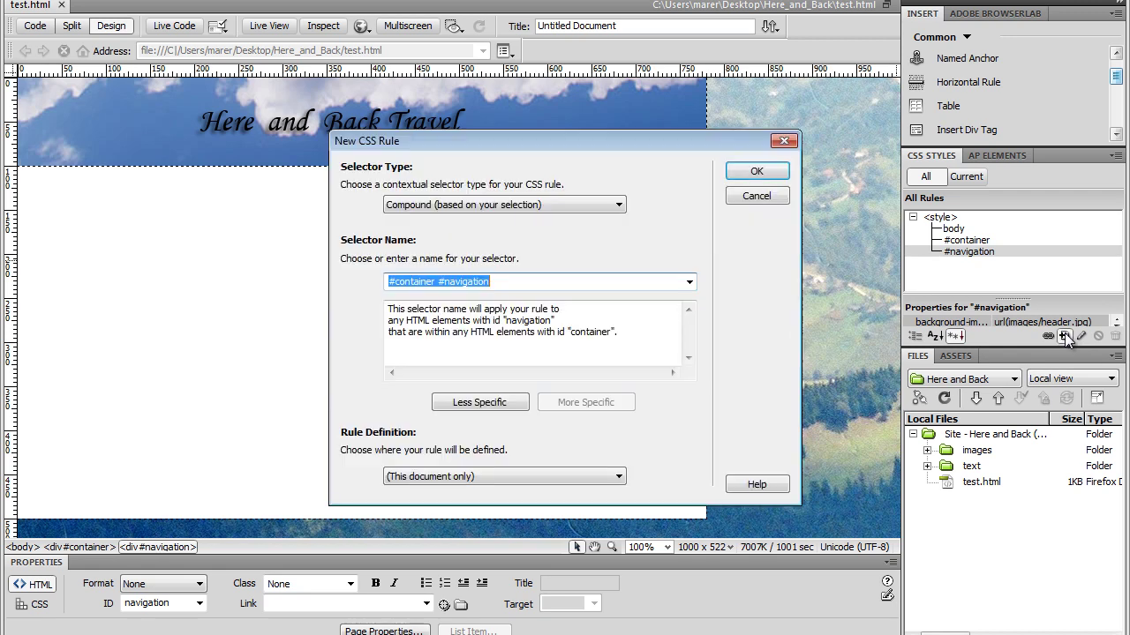
{"action": "left_click", "coordinate": [596, 204]}
{"action": "left_click", "coordinate": [494, 232]}
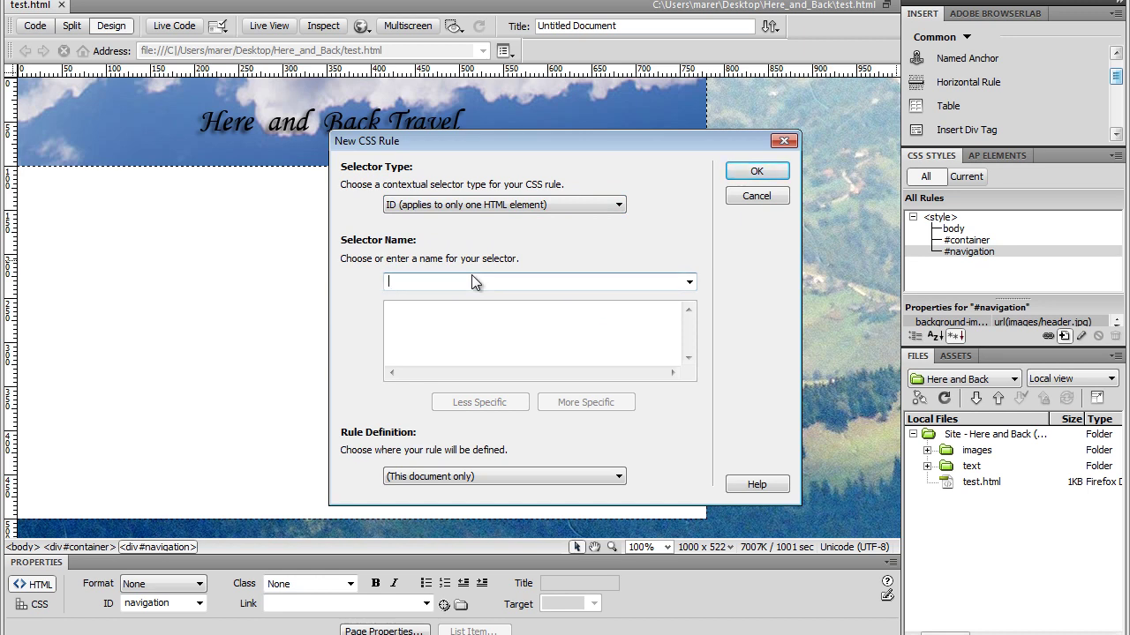
{"action": "type", "text": "main"}
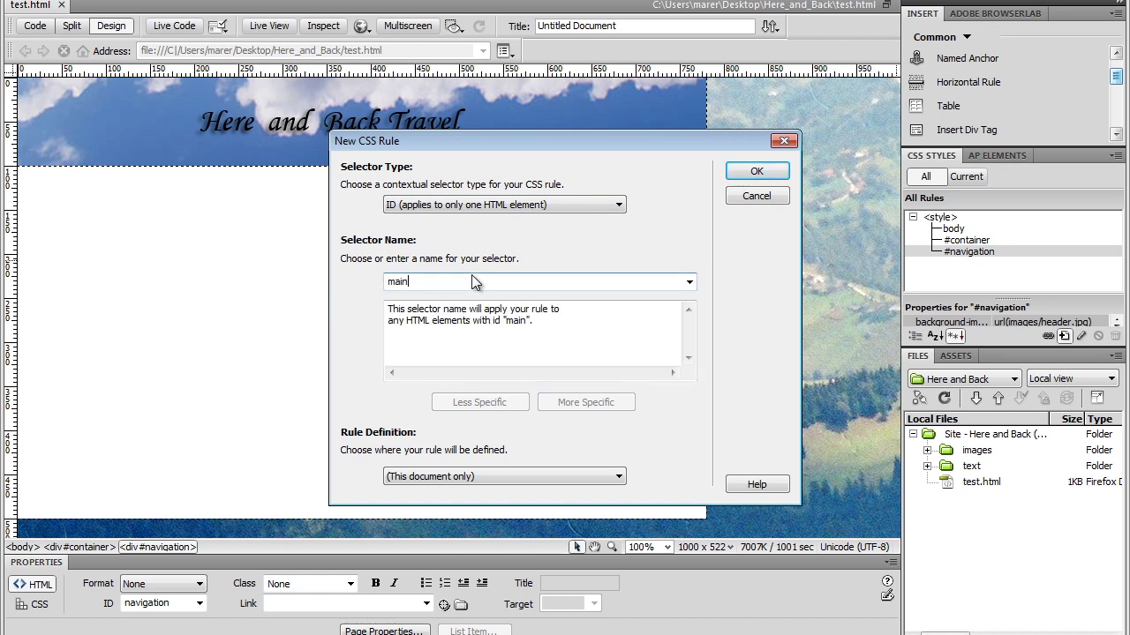
{"action": "type", "text": "Content"}
{"action": "left_click", "coordinate": [757, 173]}
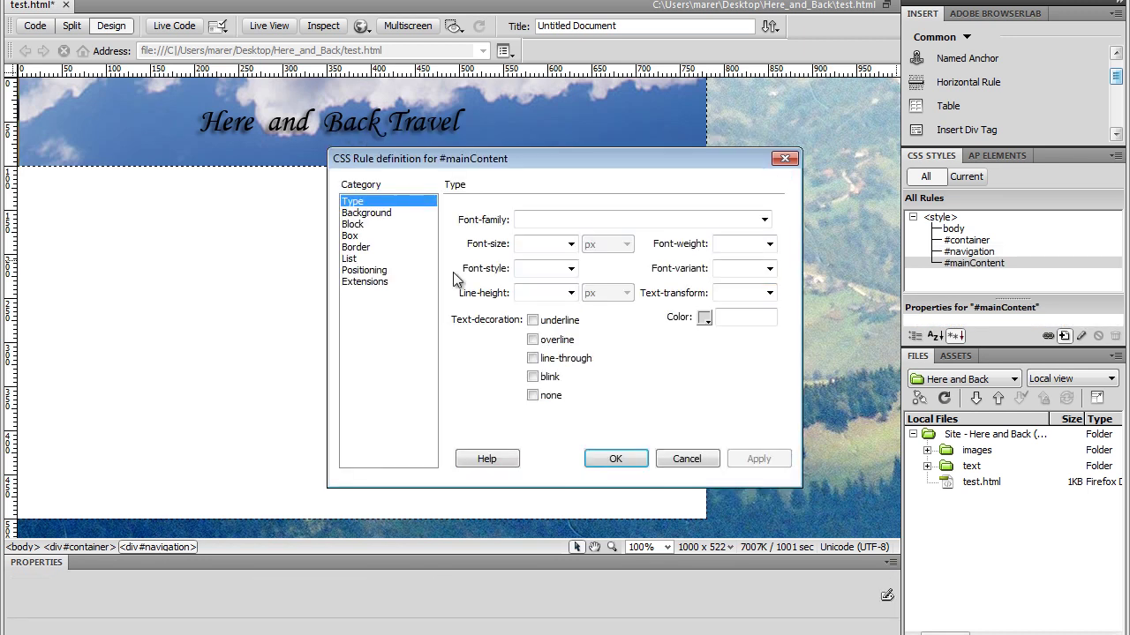
- Set the #mainContent rule's padding and margin to 0 px on all sides and its width to 500 px, and accept the definition
{"action": "left_click", "coordinate": [356, 235]}
{"action": "left_click", "coordinate": [530, 297]}
{"action": "type", "text": "0"}
{"action": "left_click", "coordinate": [686, 294]}
{"action": "type", "text": "0"}
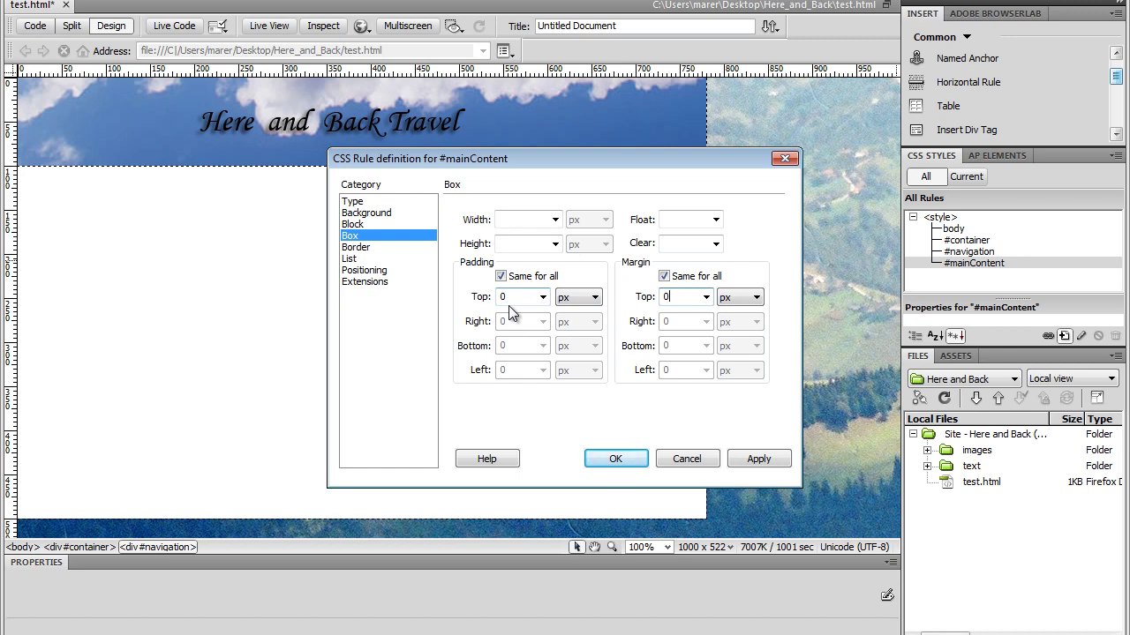
{"action": "left_click", "coordinate": [522, 217]}
{"action": "left_click", "coordinate": [522, 219]}
{"action": "type", "text": "500"}
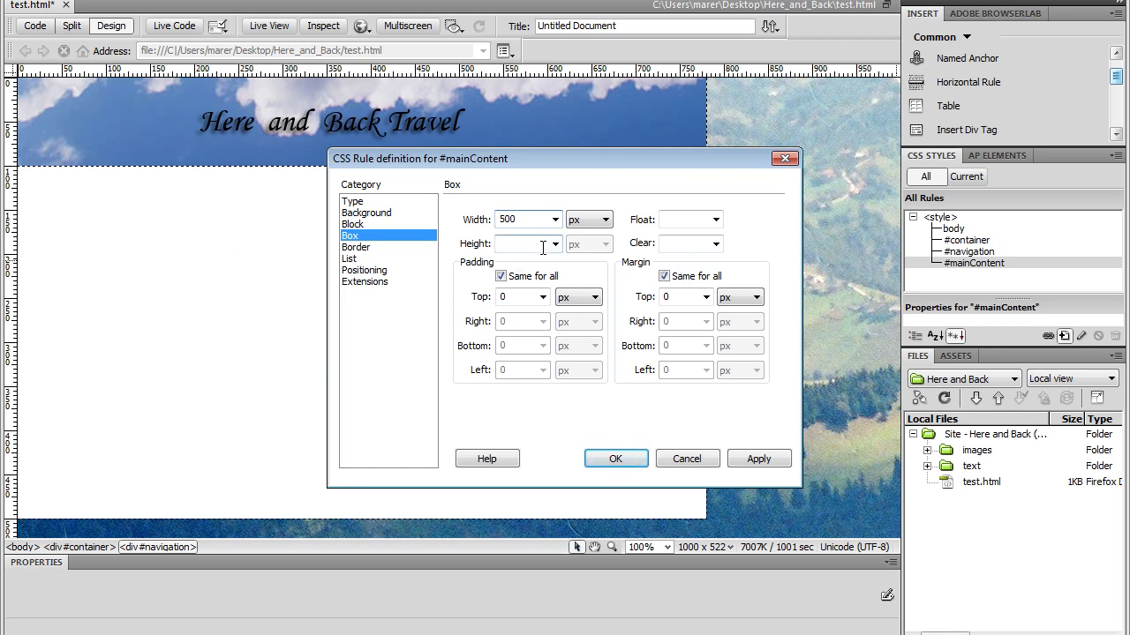
{"action": "left_click", "coordinate": [615, 461]}
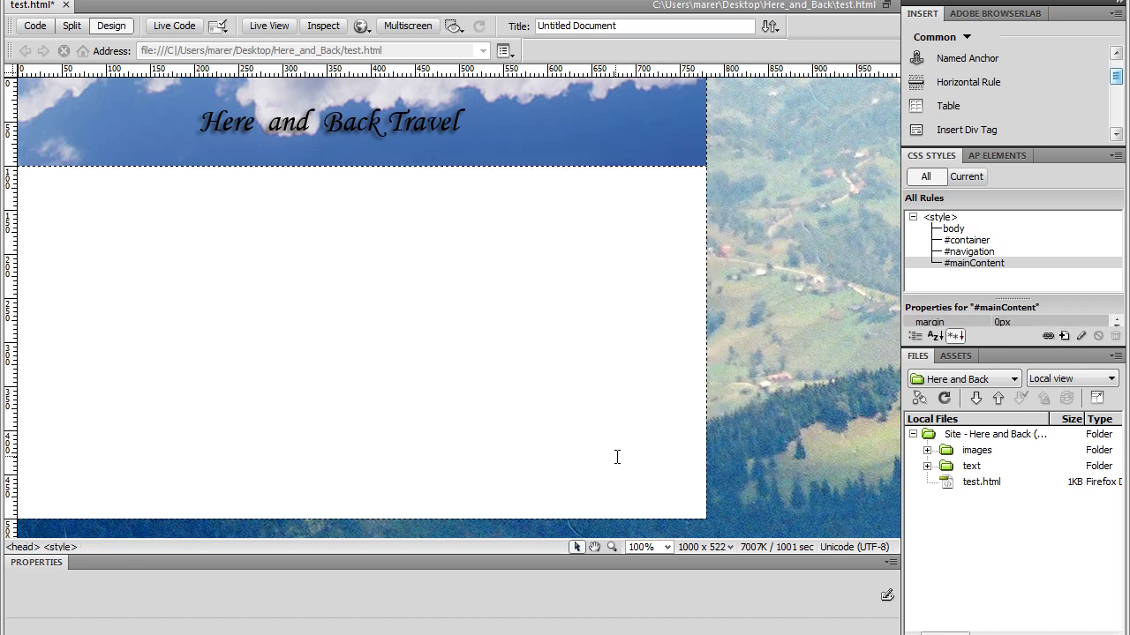
- Insert a div tag with the ID mainContent after the navigation div tag
{"action": "left_click", "coordinate": [967, 129]}
{"action": "left_click", "coordinate": [518, 326]}
{"action": "left_click", "coordinate": [480, 342]}
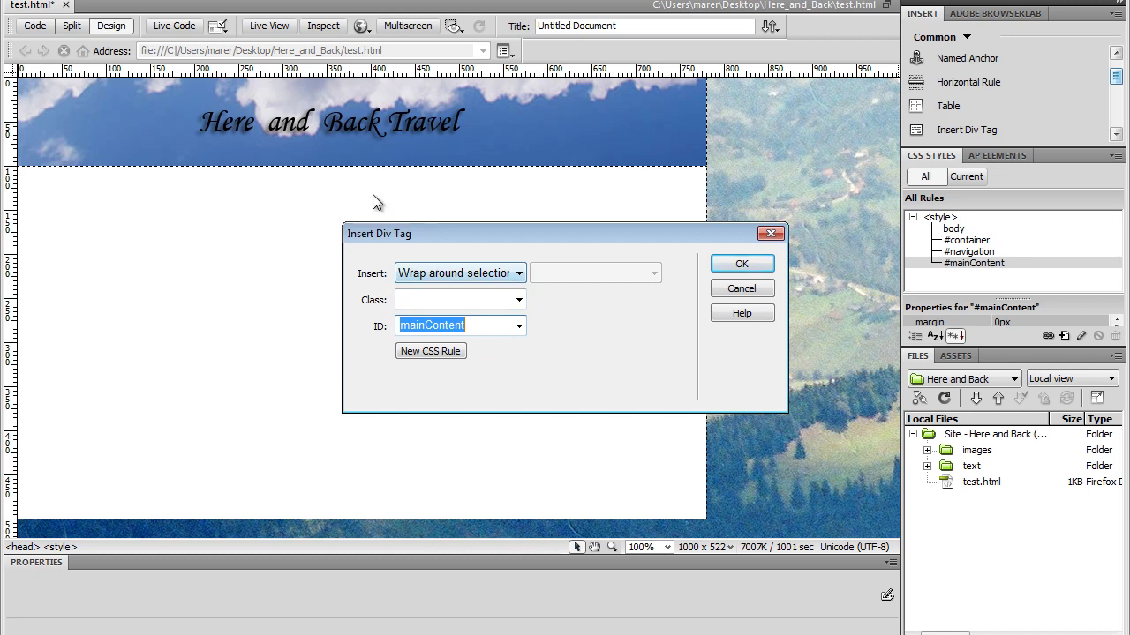
{"action": "left_click", "coordinate": [519, 273]}
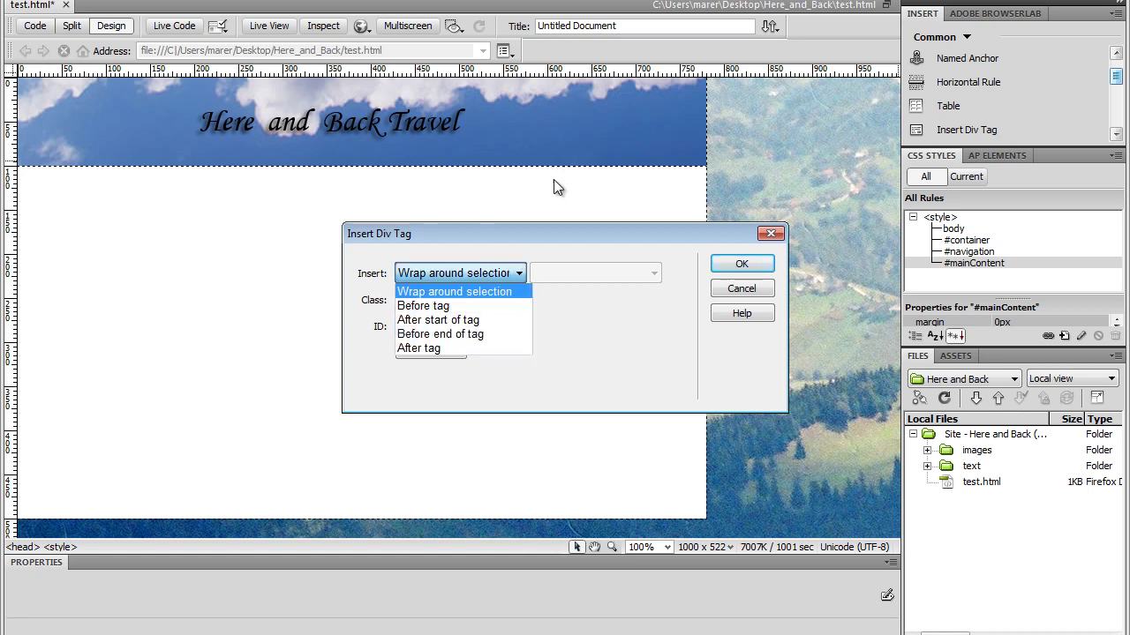
{"action": "left_click", "coordinate": [467, 347]}
{"action": "left_click", "coordinate": [652, 273]}
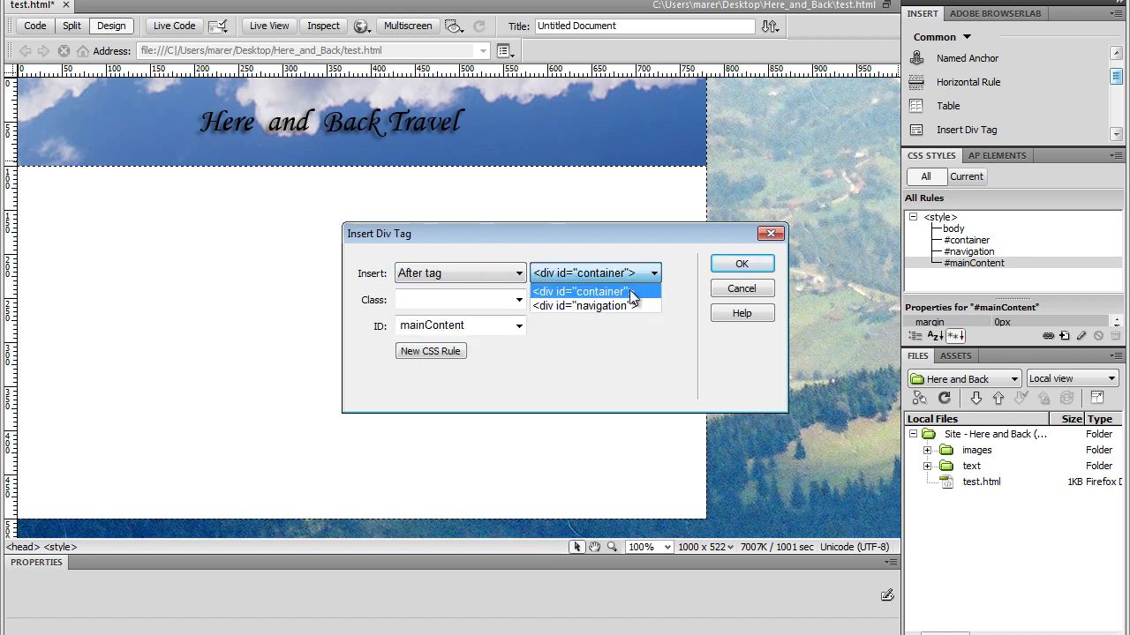
{"action": "left_click", "coordinate": [620, 304]}
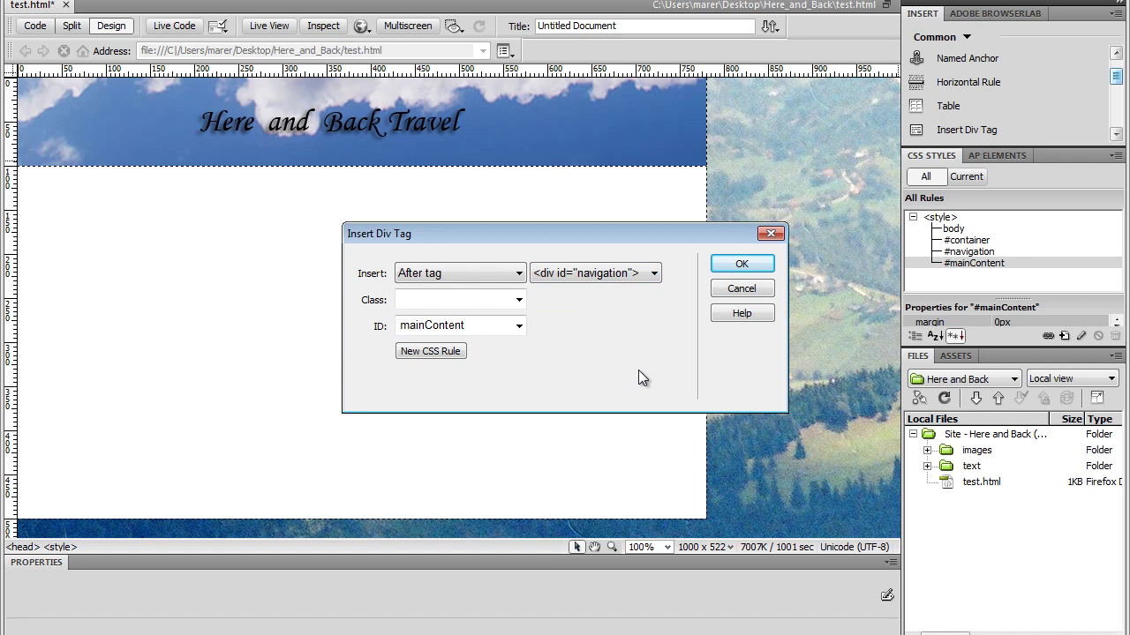
{"action": "left_click", "coordinate": [740, 263]}
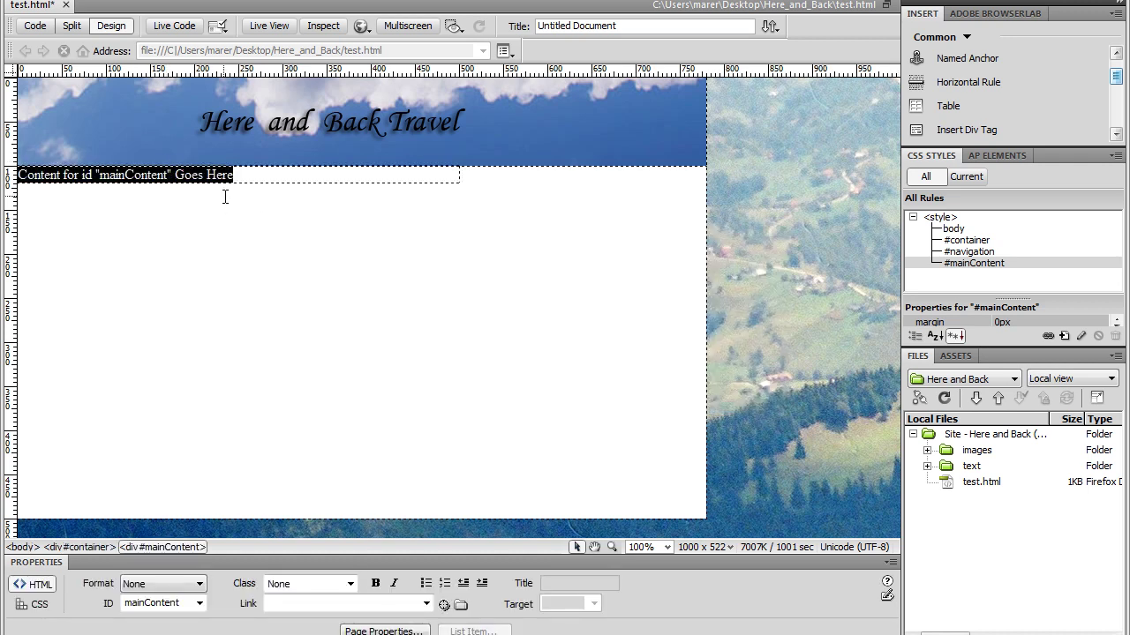
- Replace the mainContent div's placeholder text with "Welcome to Here and Back Travel" and start a new paragraph below it
{"action": "type", "text": "Welmoe"}
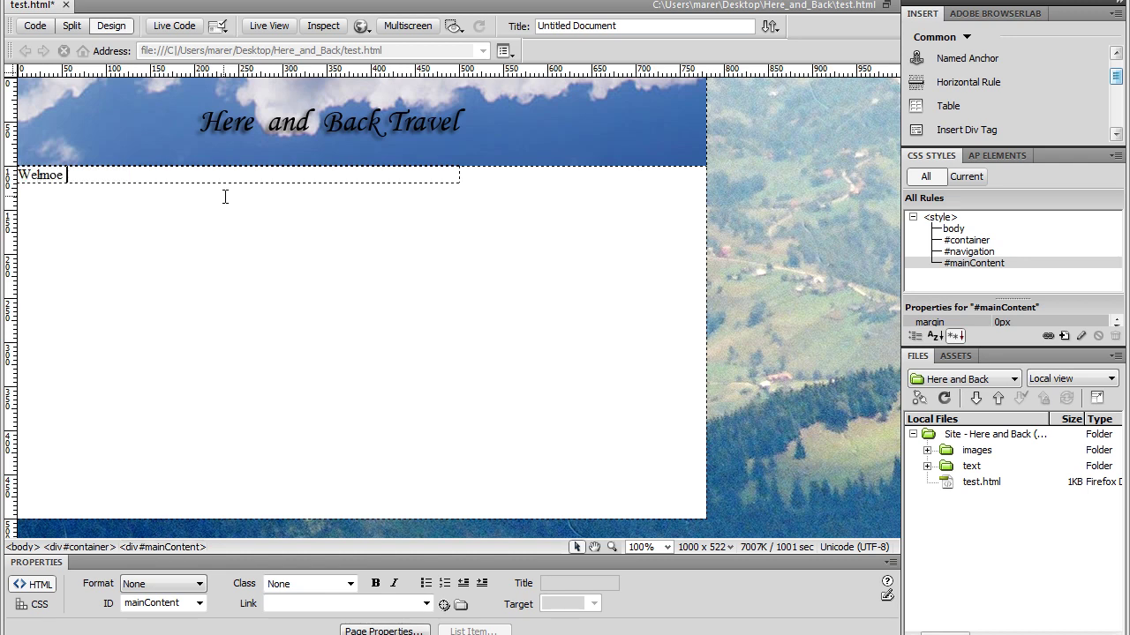
{"action": "key", "text": "BackSpace"}
{"action": "key", "text": "BackSpace"}
{"action": "type", "text": "come to Here"}
{"action": "key", "text": "BackSpace"}
{"action": "key", "text": "BackSpace"}
{"action": "key", "text": "BackSpace"}
{"action": "key", "text": "BackSpace"}
{"action": "type", "text": "Here and Bac"}
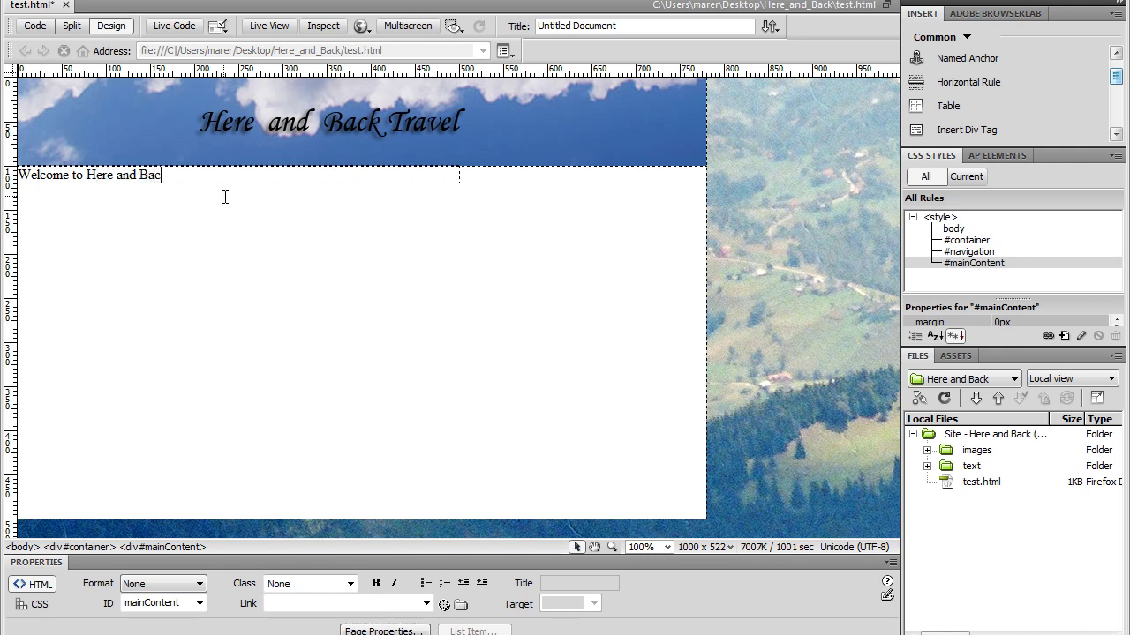
{"action": "type", "text": "k Travel"}
{"action": "key", "text": "Return"}
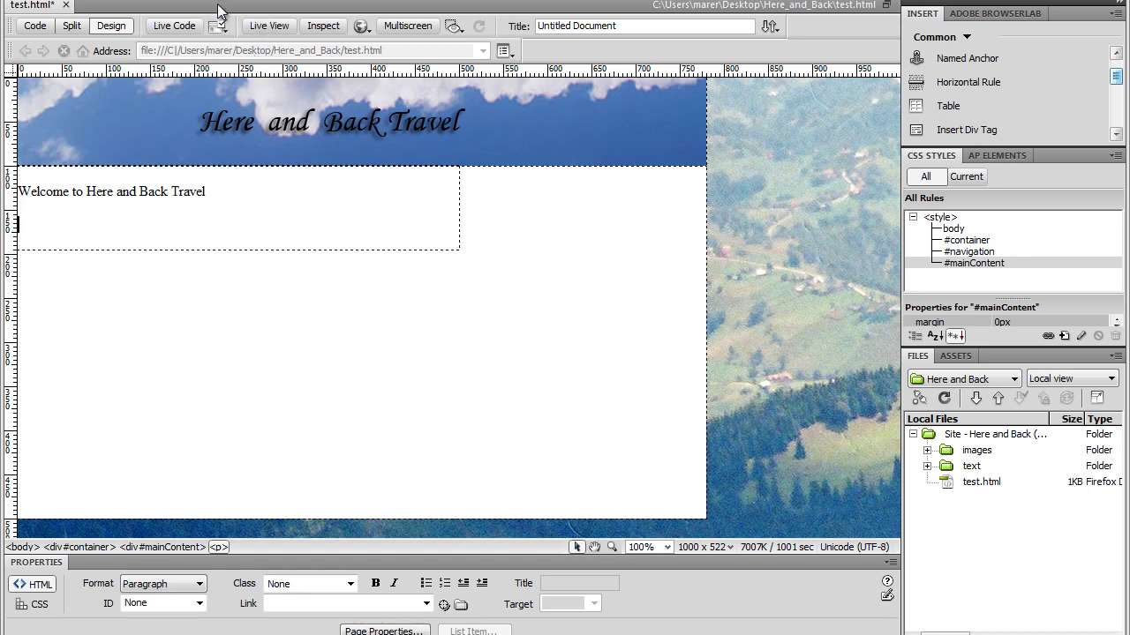
- Insert two paragraphs of Shakespeare filler text below the welcome line using Lorem and More
{"action": "left_click", "coordinate": [163, 1]}
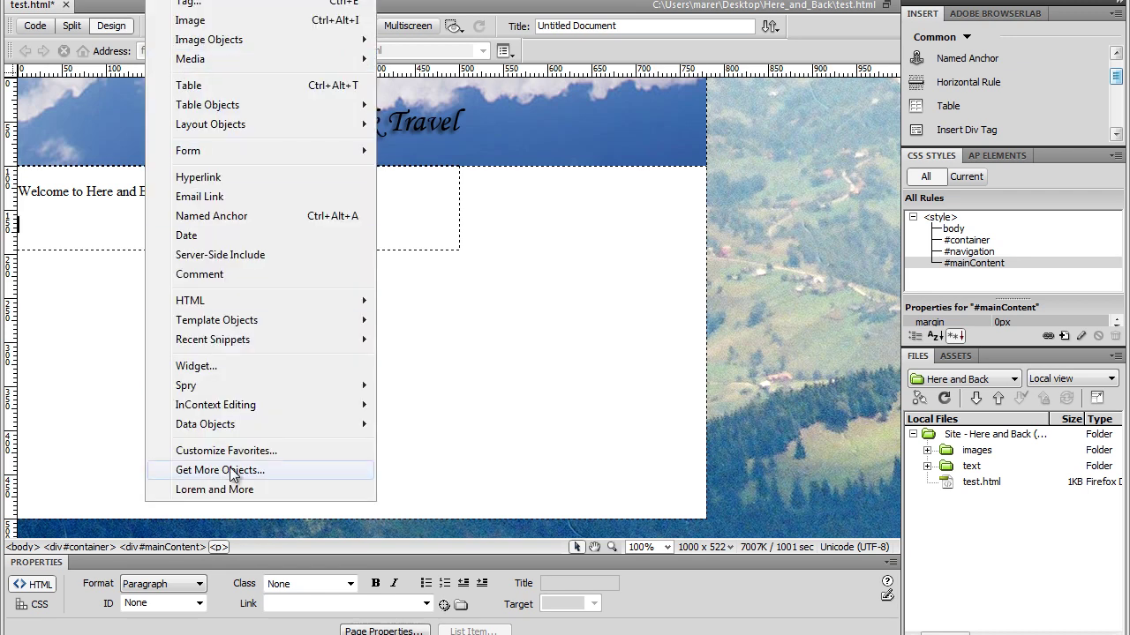
{"action": "left_click", "coordinate": [224, 491]}
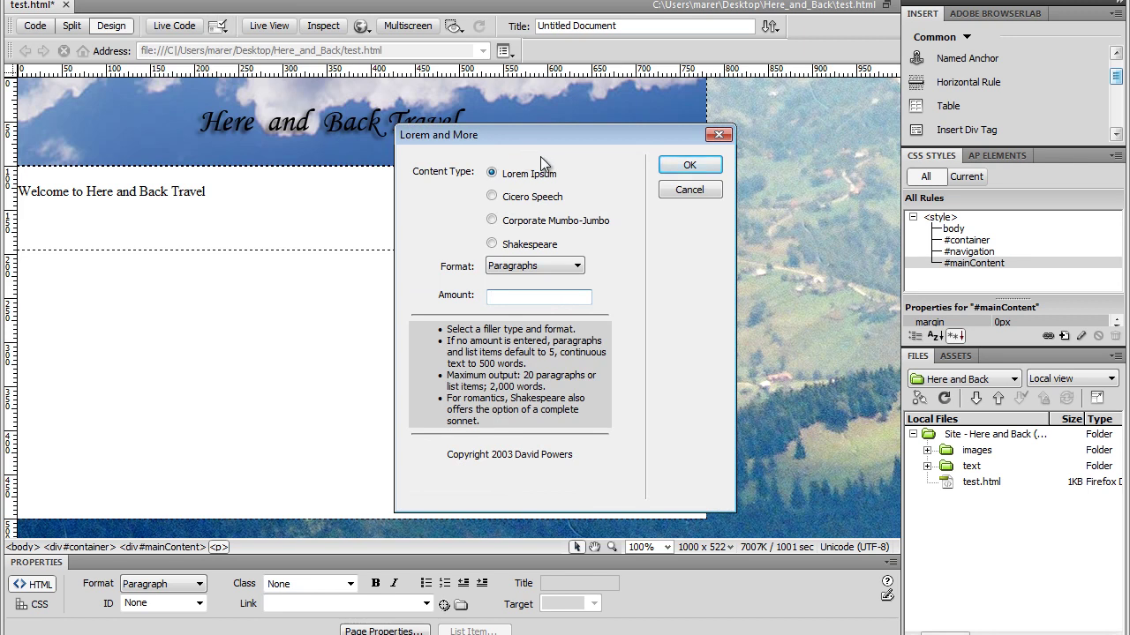
{"action": "left_click", "coordinate": [492, 245]}
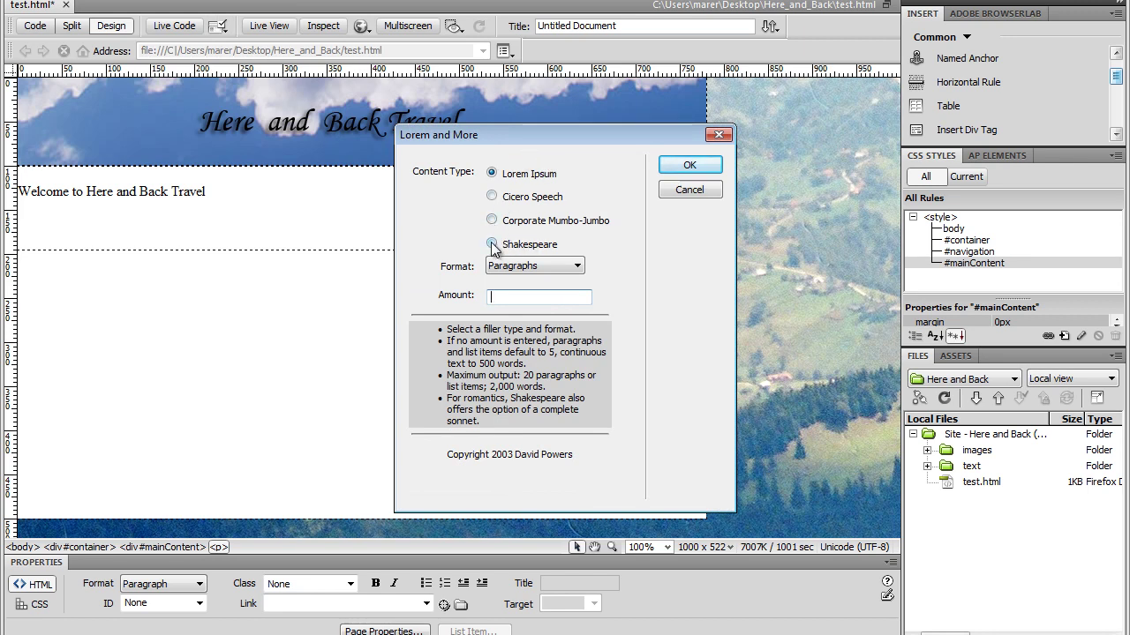
{"action": "left_click", "coordinate": [542, 296]}
{"action": "type", "text": "2"}
{"action": "left_click", "coordinate": [689, 166]}
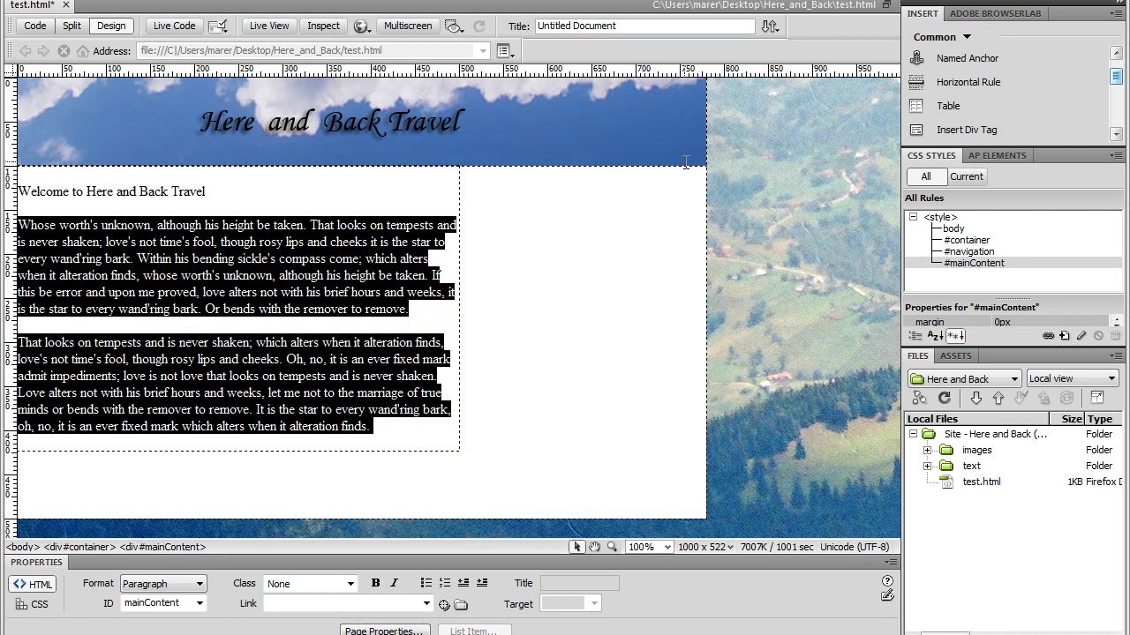
{"action": "left_click", "coordinate": [407, 275]}
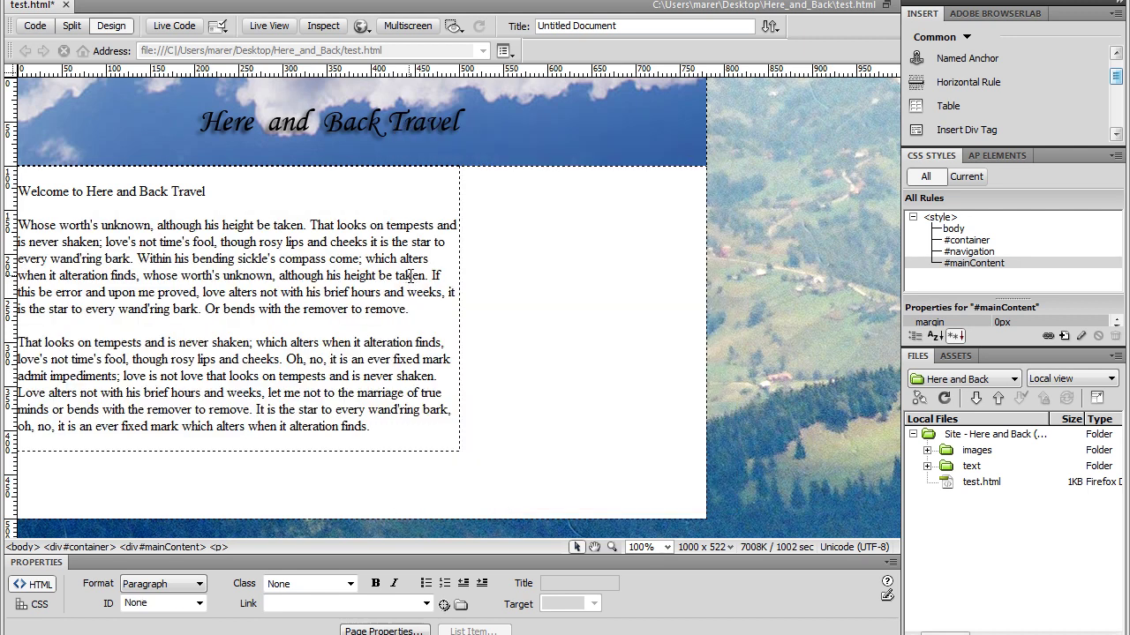
- Save test.html and preview the page with its new main content in Firefox, closing the preview and returning to Dreamweaver
{"action": "left_click", "coordinate": [362, 26]}
{"action": "left_click", "coordinate": [415, 49]}
{"action": "left_click", "coordinate": [496, 363]}
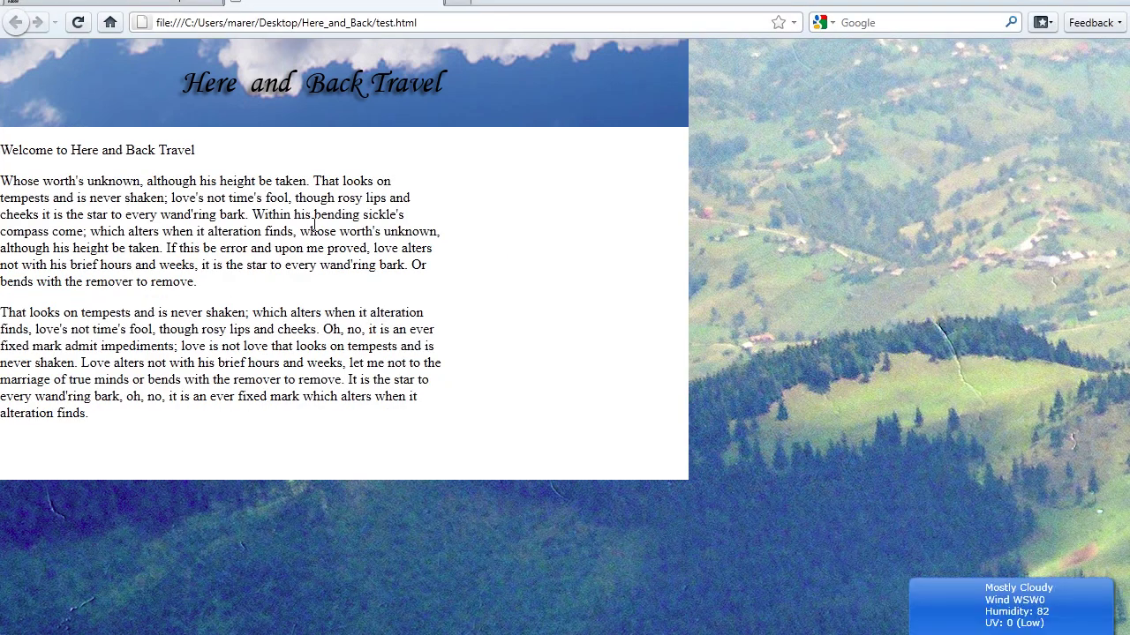
{"action": "left_click", "coordinate": [436, 5]}
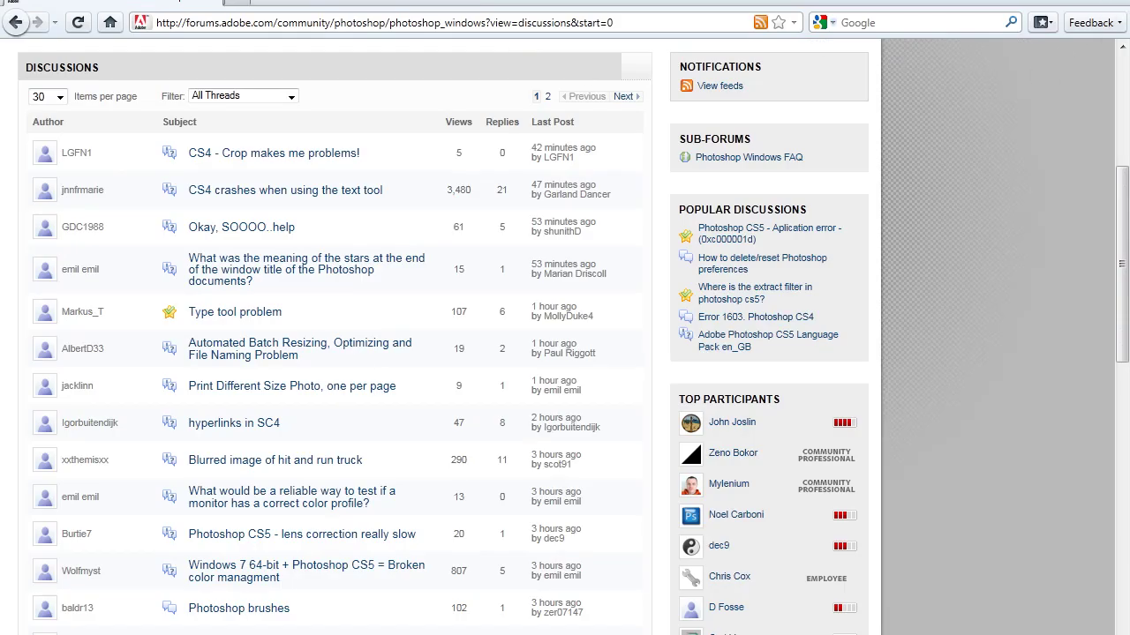
{"action": "left_click", "coordinate": [1119, 2]}
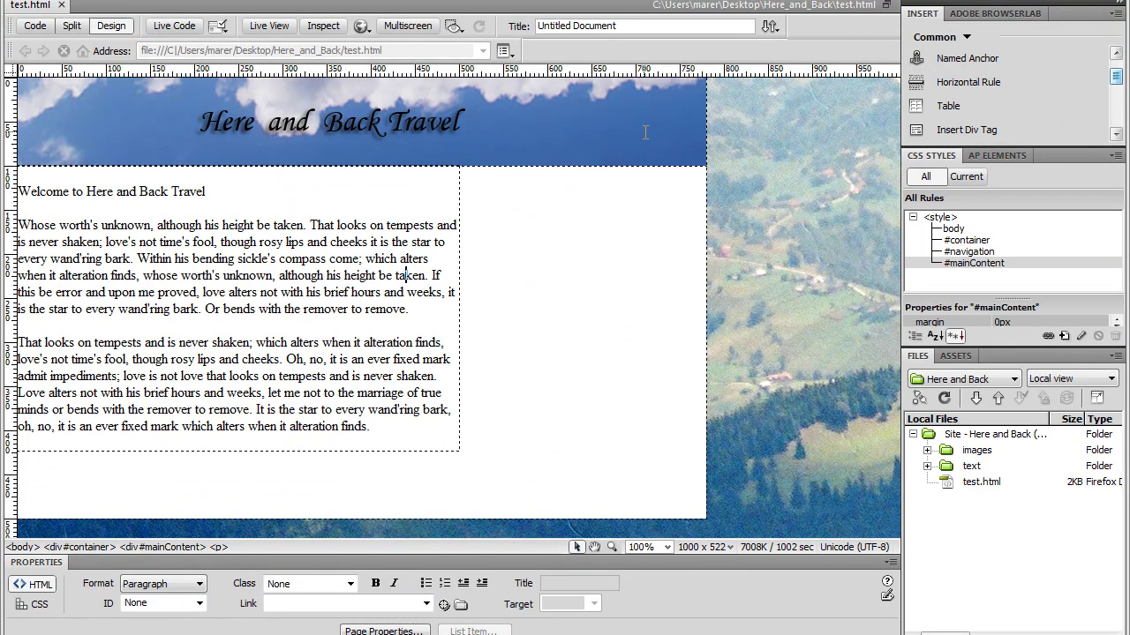